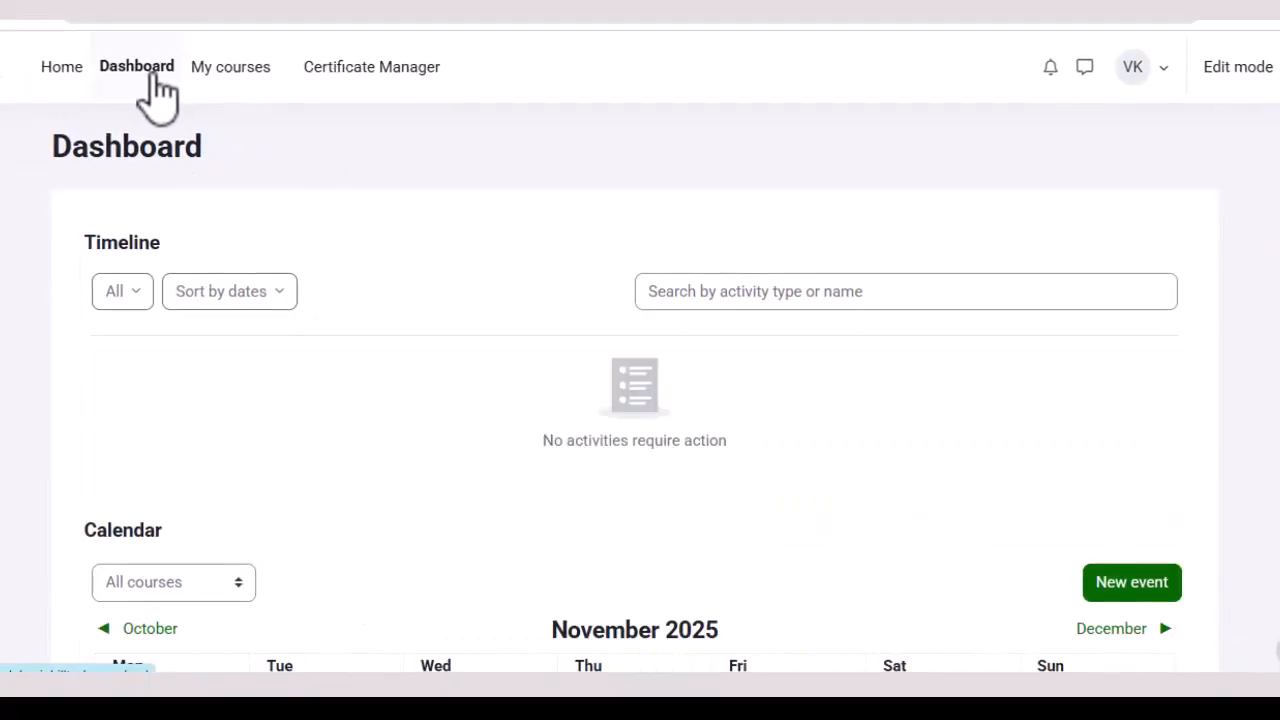
Open the LMS Demo course from the My courses overview.
left_click(222, 78)
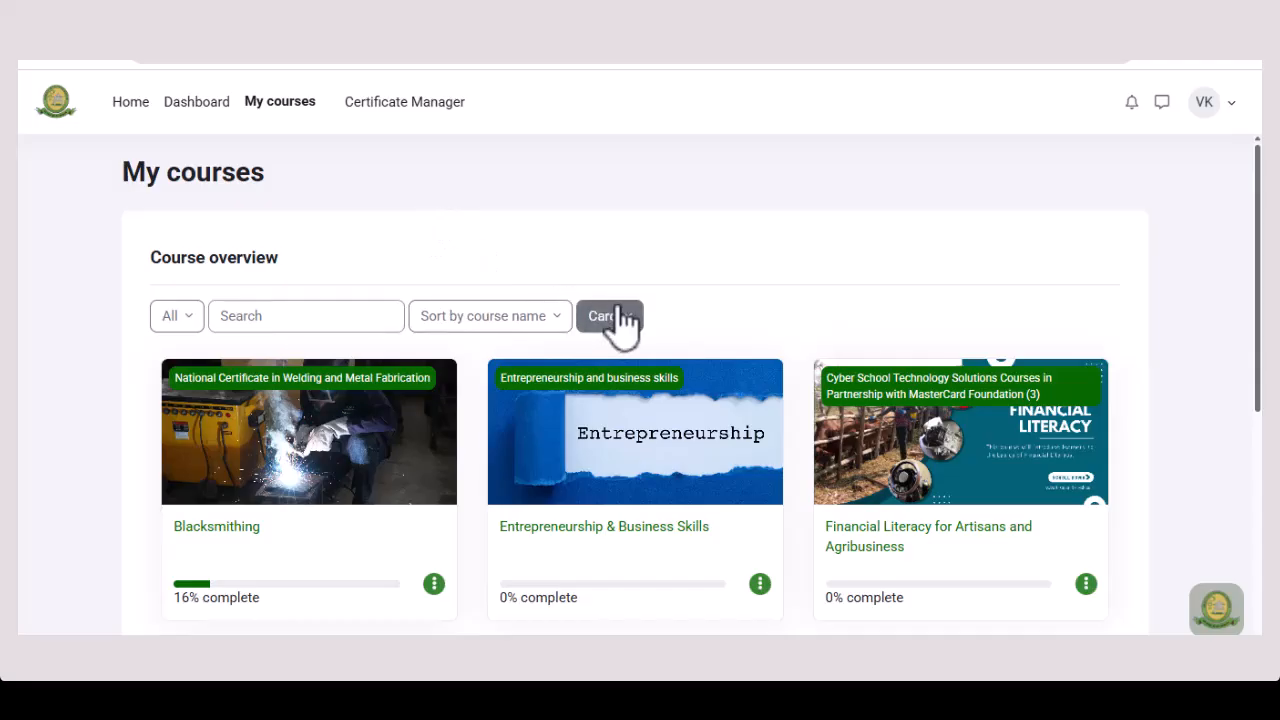
scroll(650, 300, "down", 1)
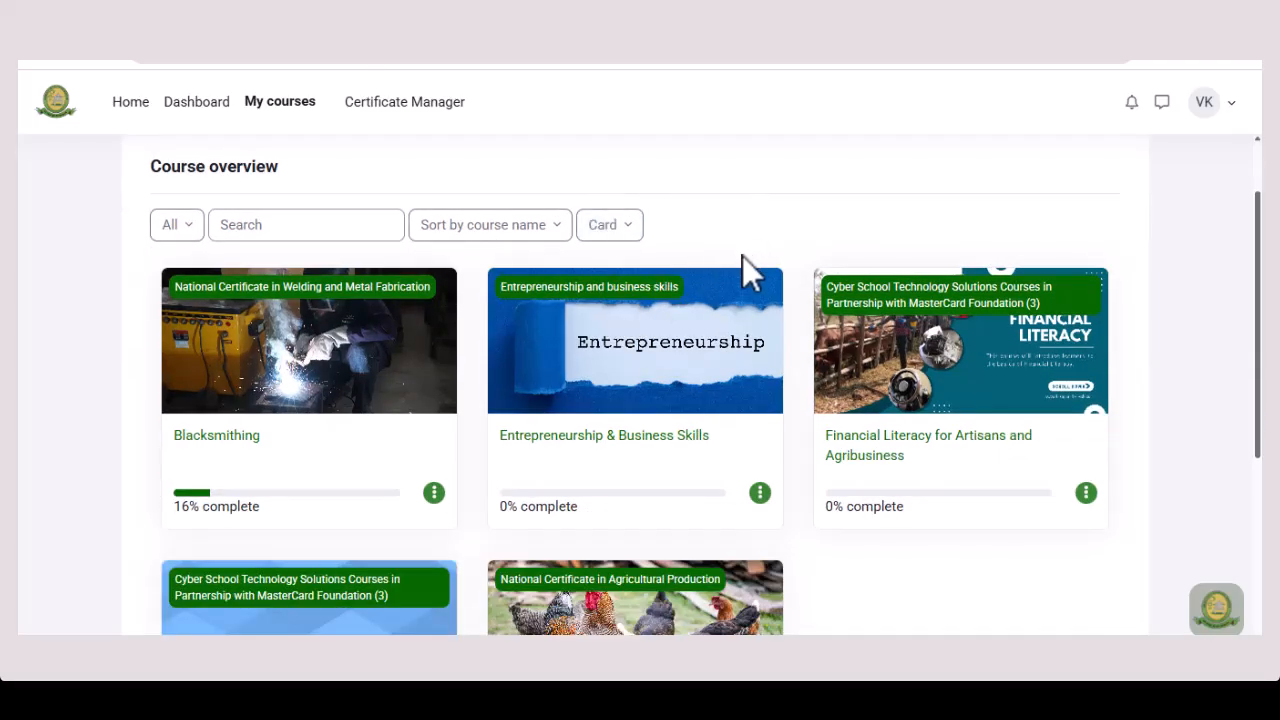
scroll(742, 256, "down", 1)
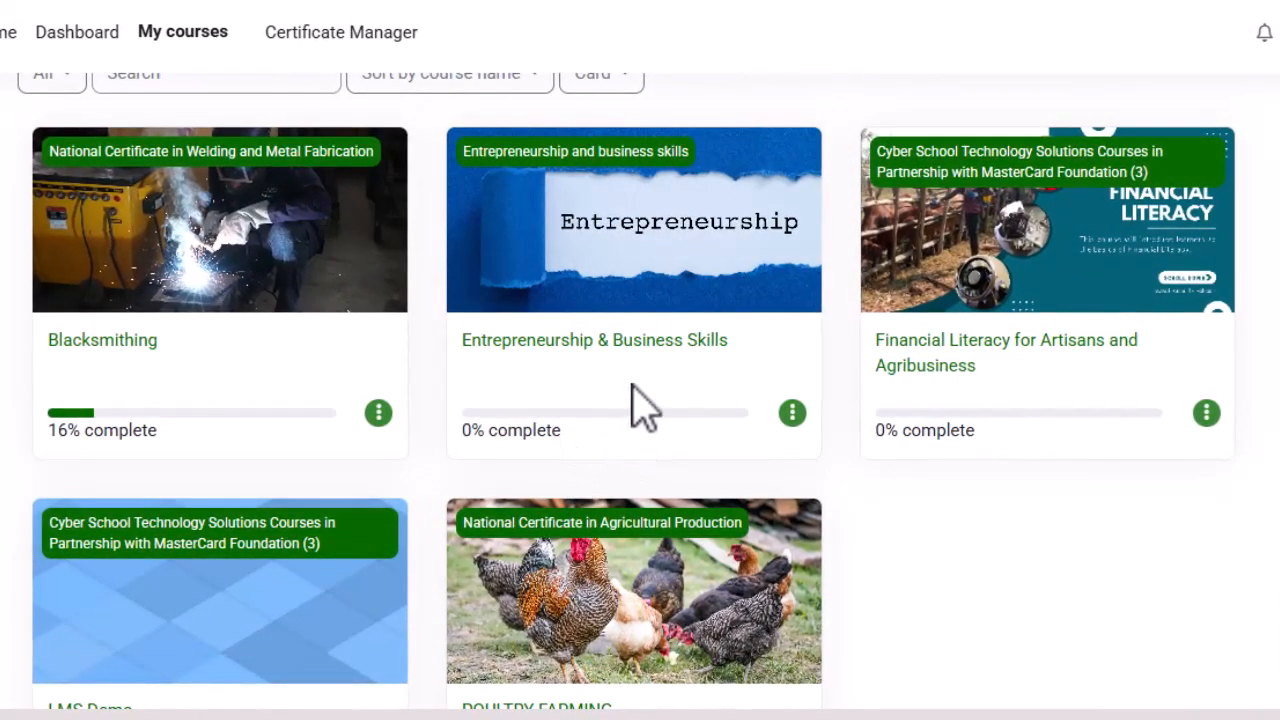
scroll(632, 400, "down", 3)
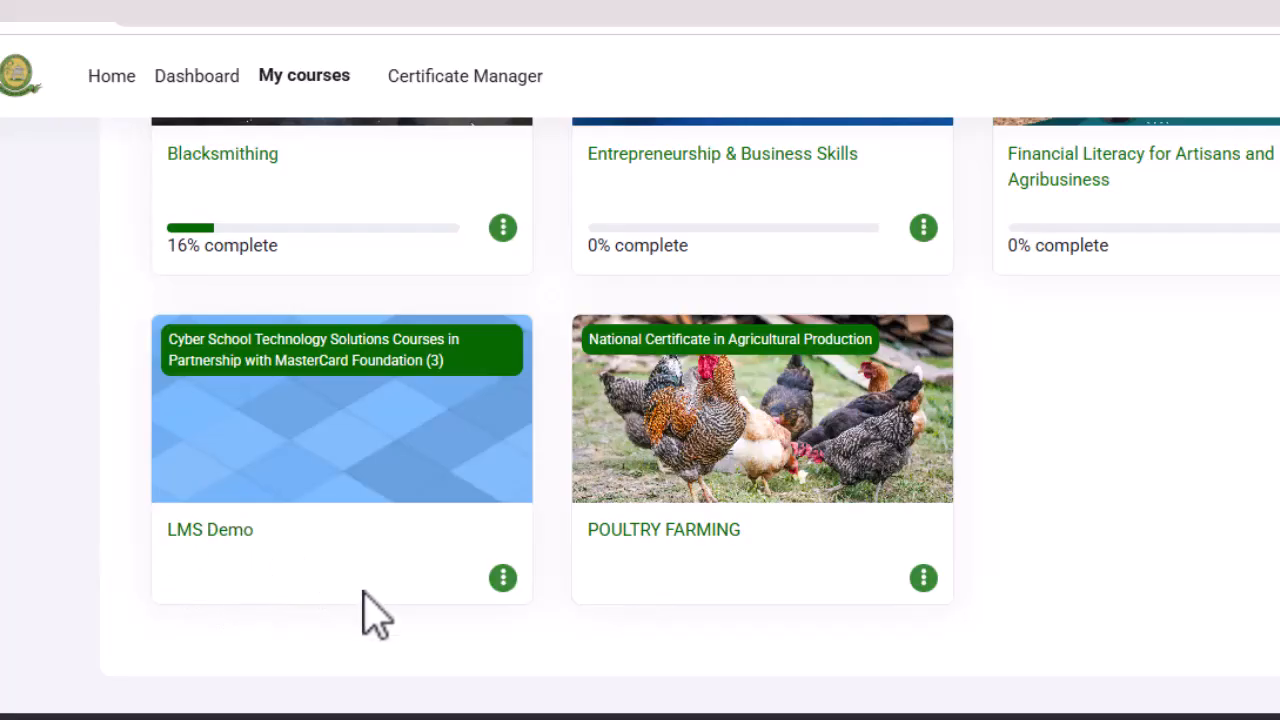
left_click(338, 478)
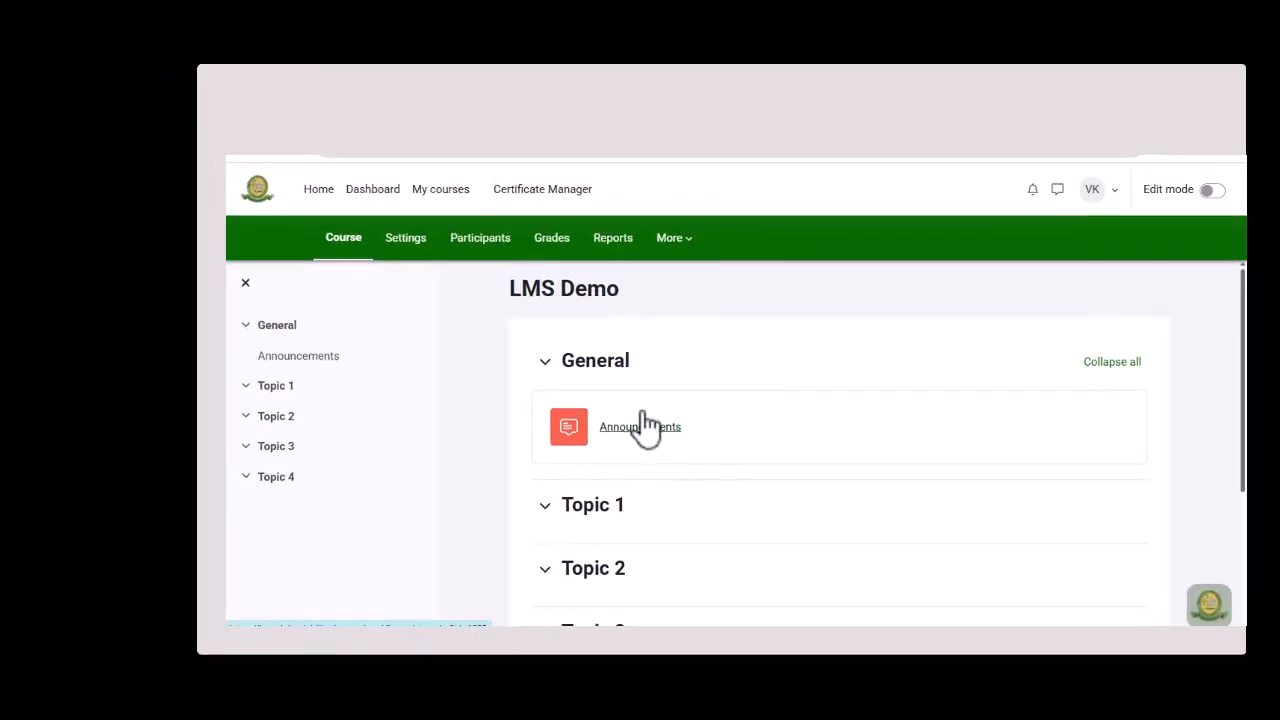
Return to the My courses overview and reopen the LMS Demo course.
left_click(438, 197)
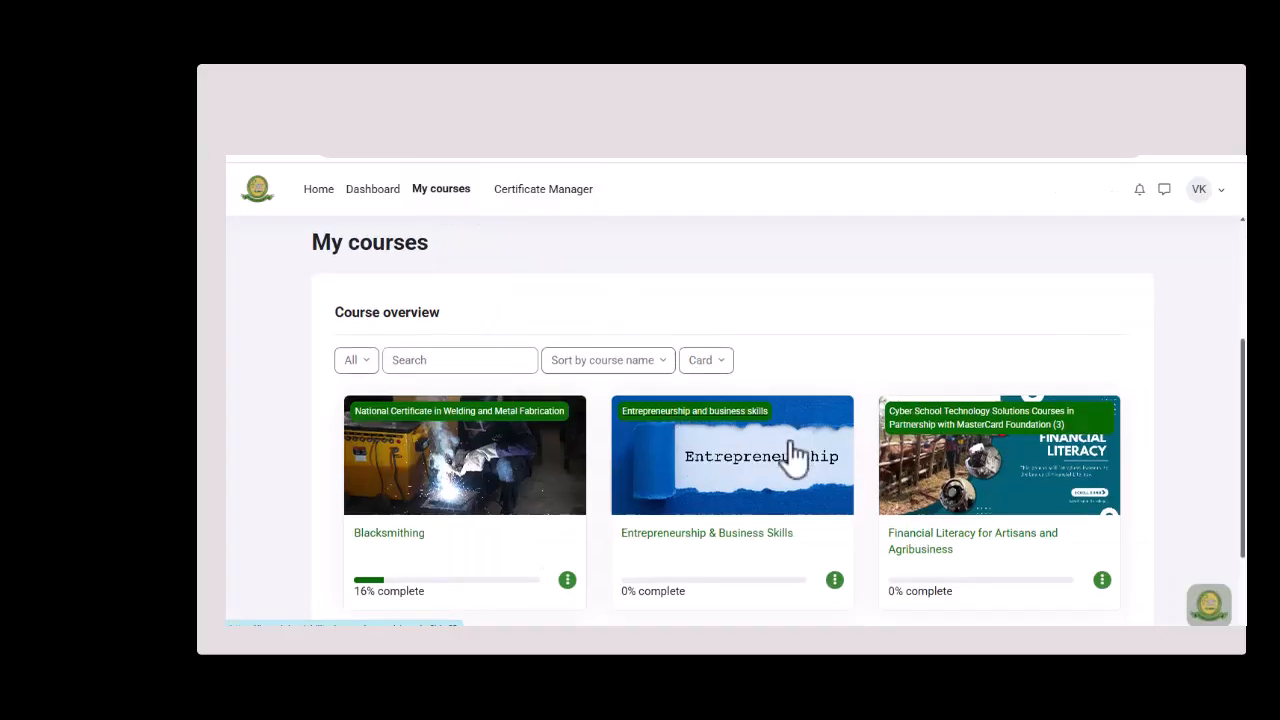
scroll(793, 455, "down", 3)
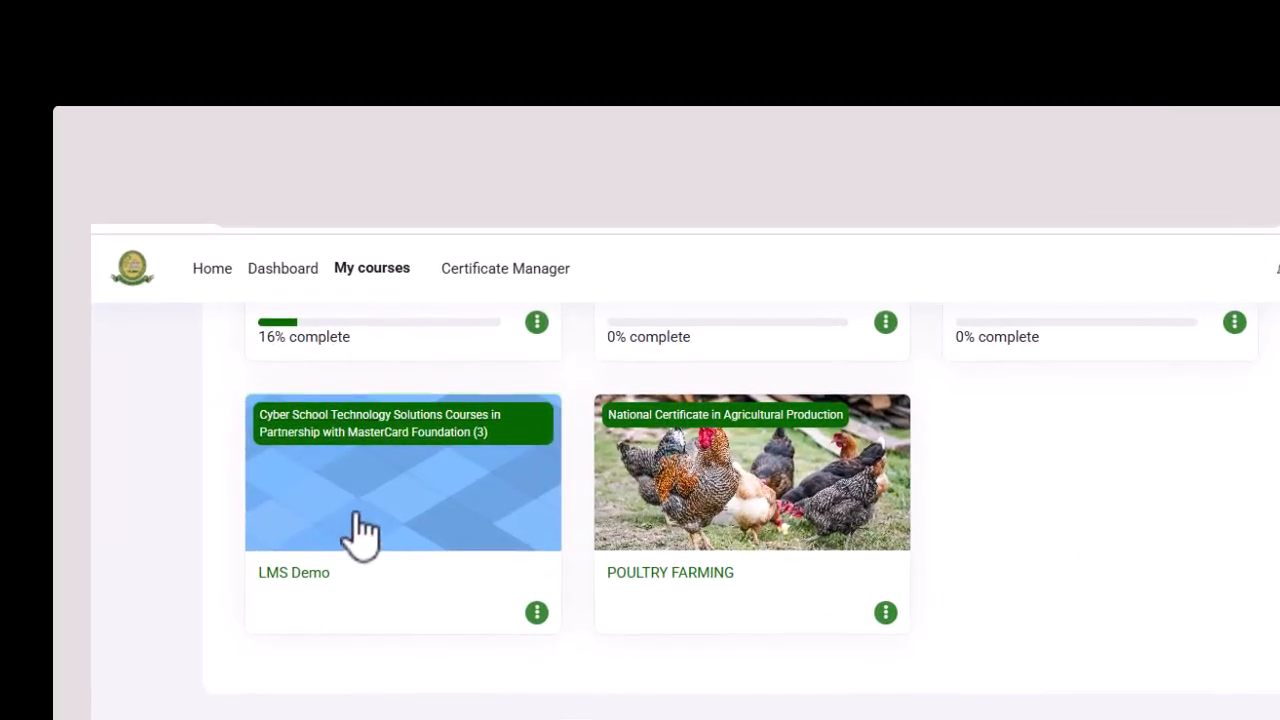
left_click(360, 536)
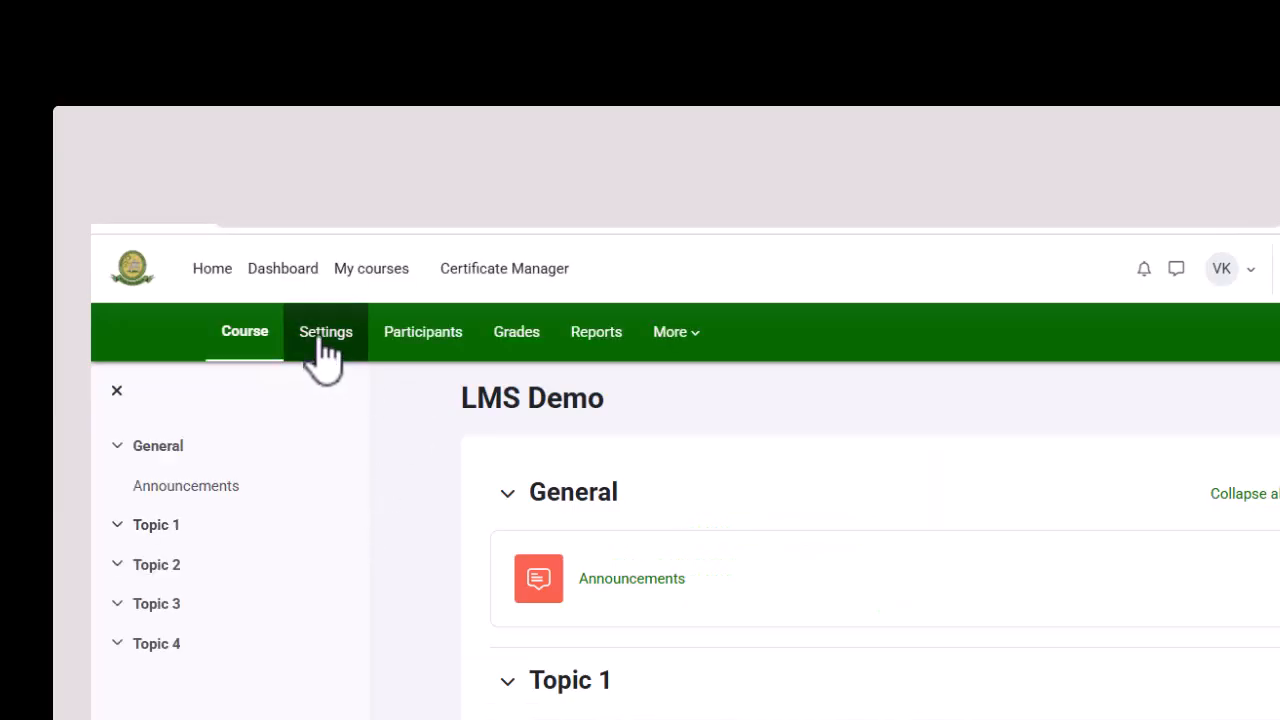
Open the LMS Demo course settings and go to the course summary and course image in the Description section.
left_click(321, 340)
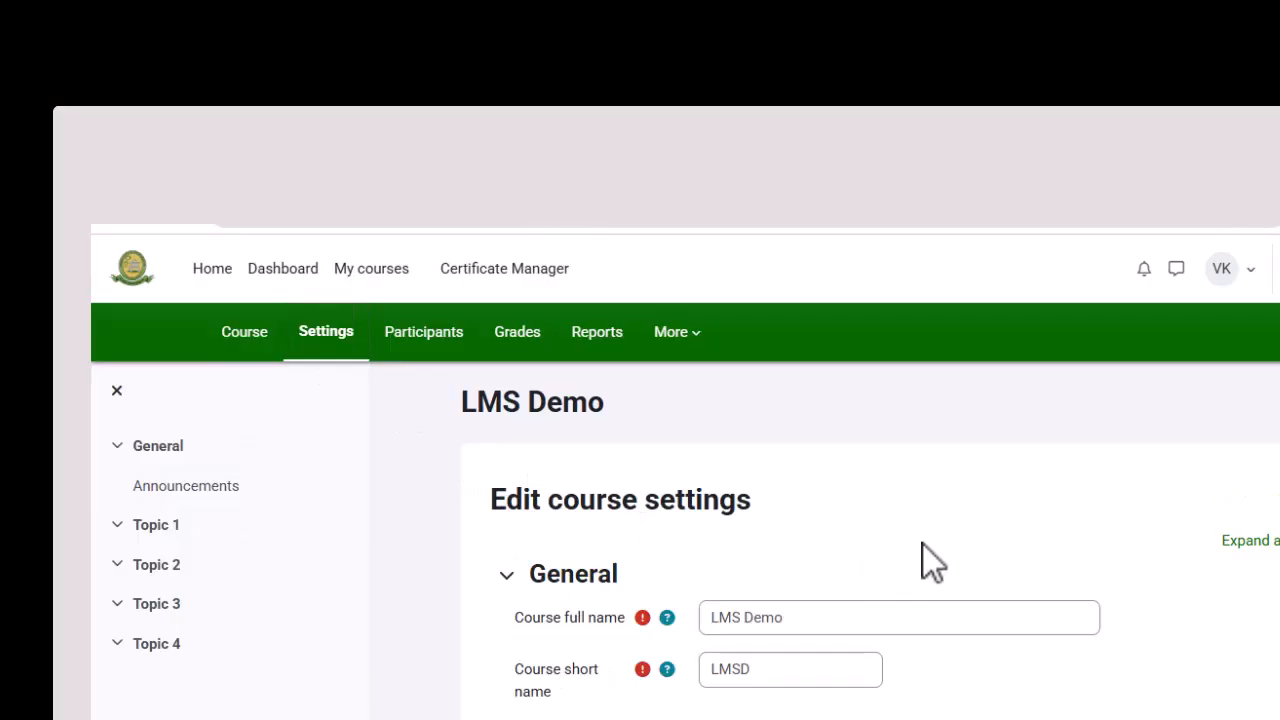
scroll(926, 545, "down", 5)
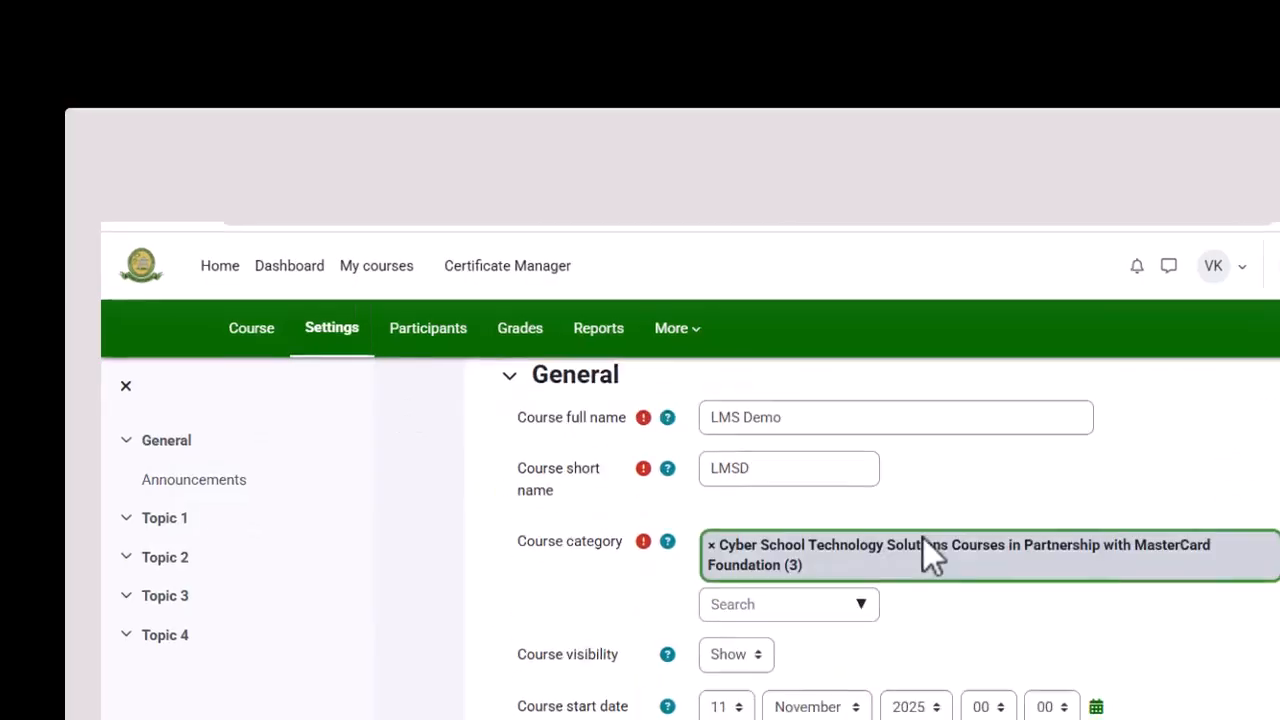
scroll(889, 470, "down", 2)
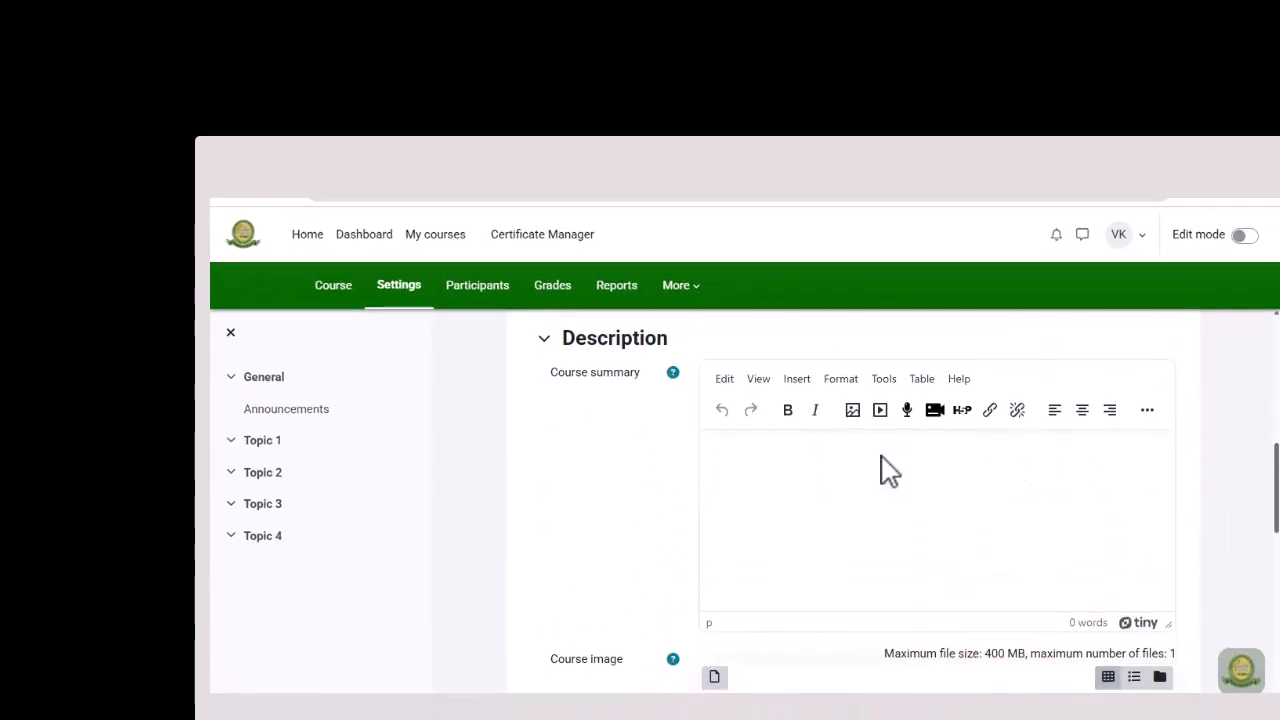
left_click(705, 455)
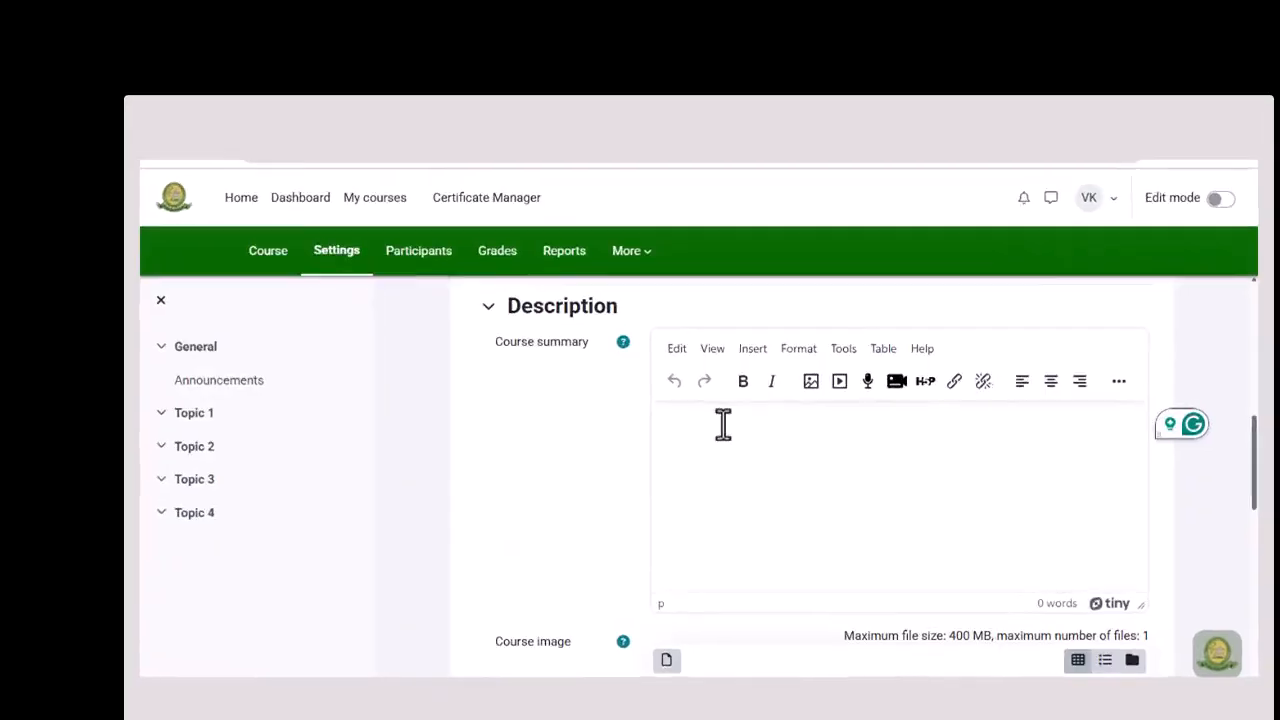
scroll(760, 480, "down", 3)
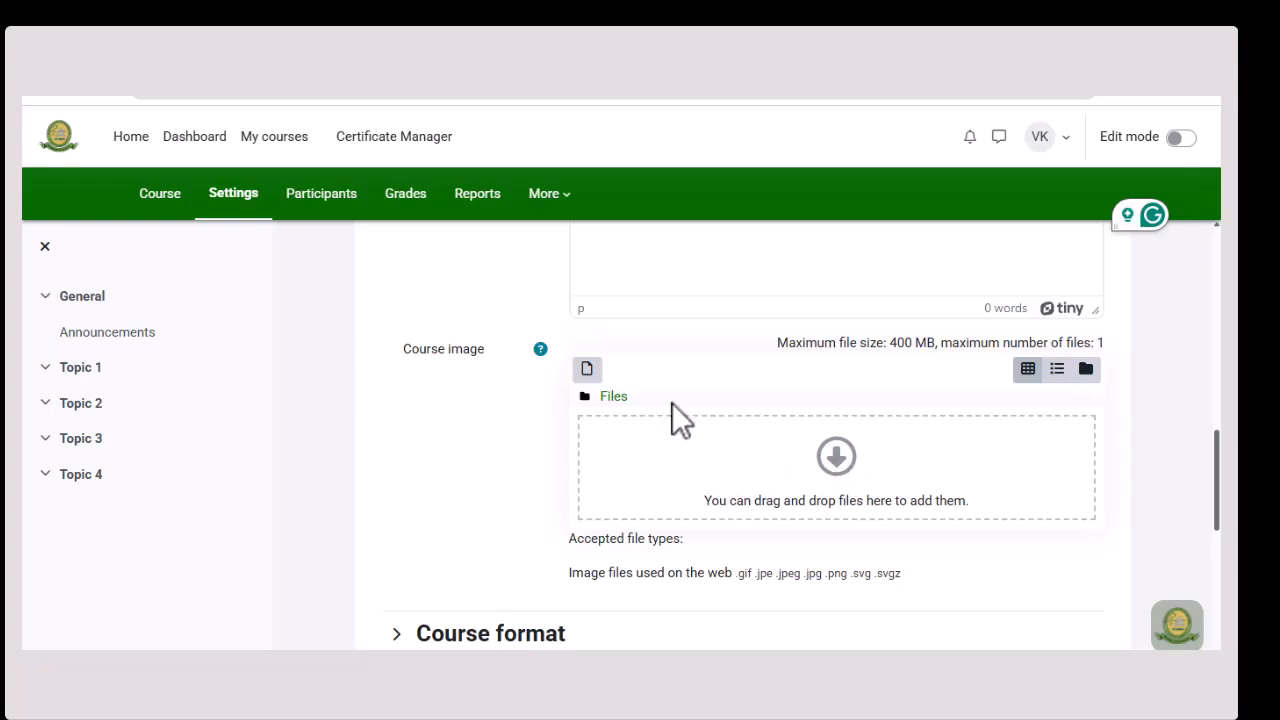
Upload the LMS_Demo PNG file from the Downloads folder as the course image.
left_click(589, 370)
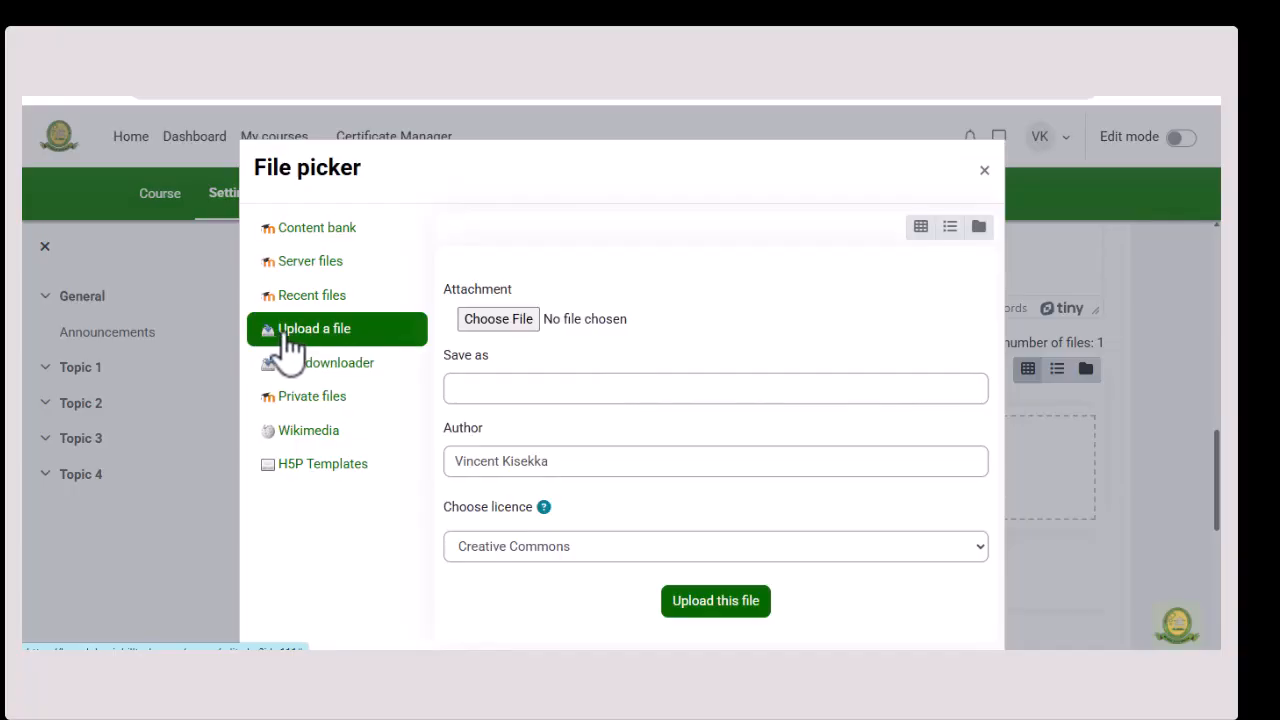
left_click(499, 321)
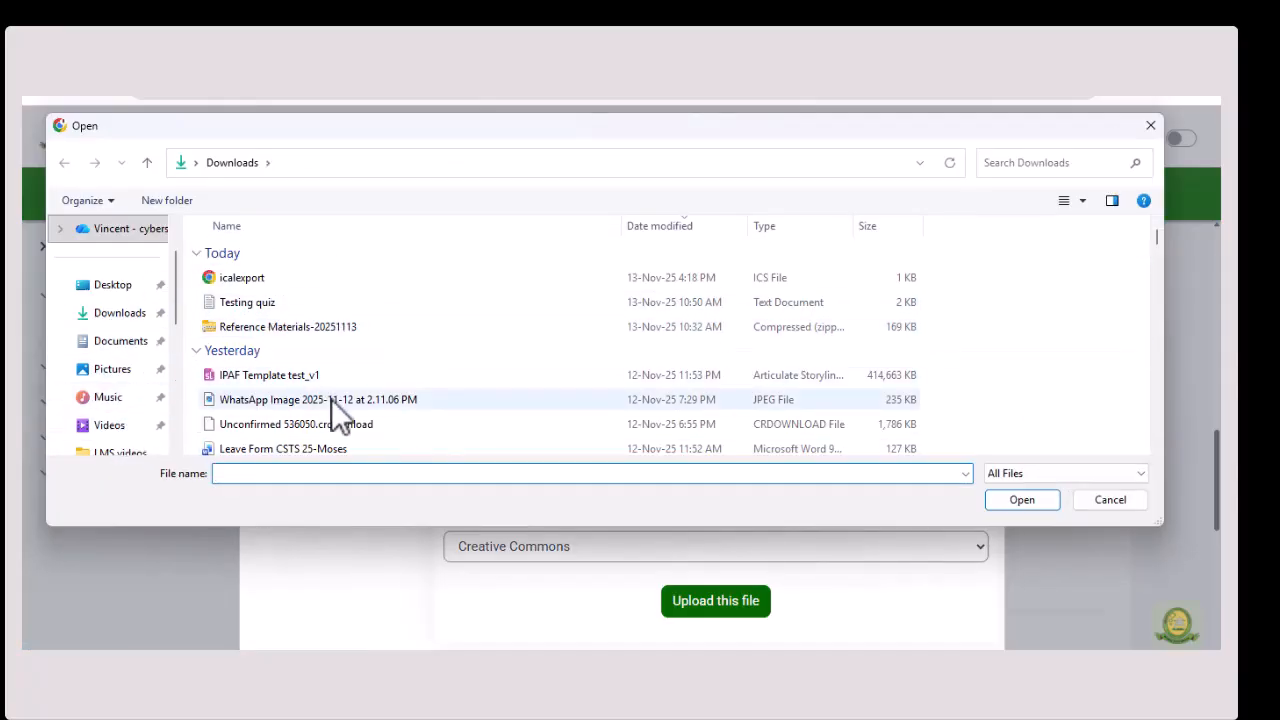
left_click(112, 369)
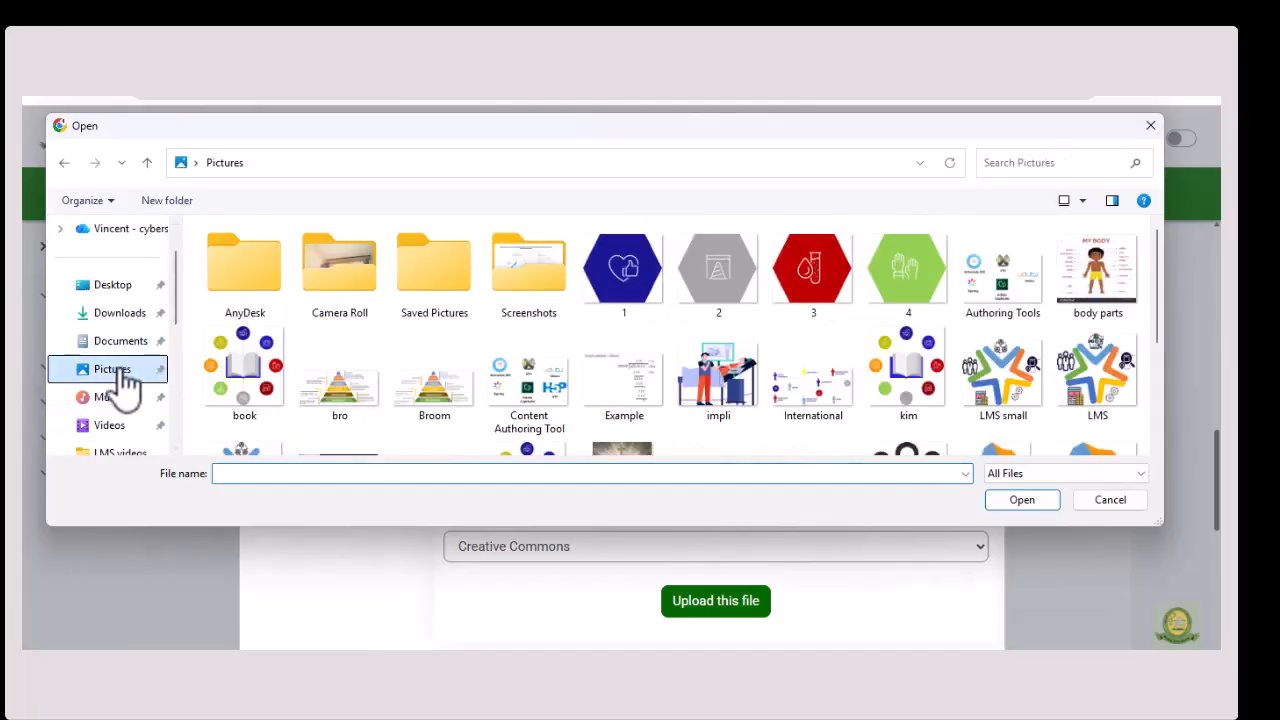
left_click(121, 345)
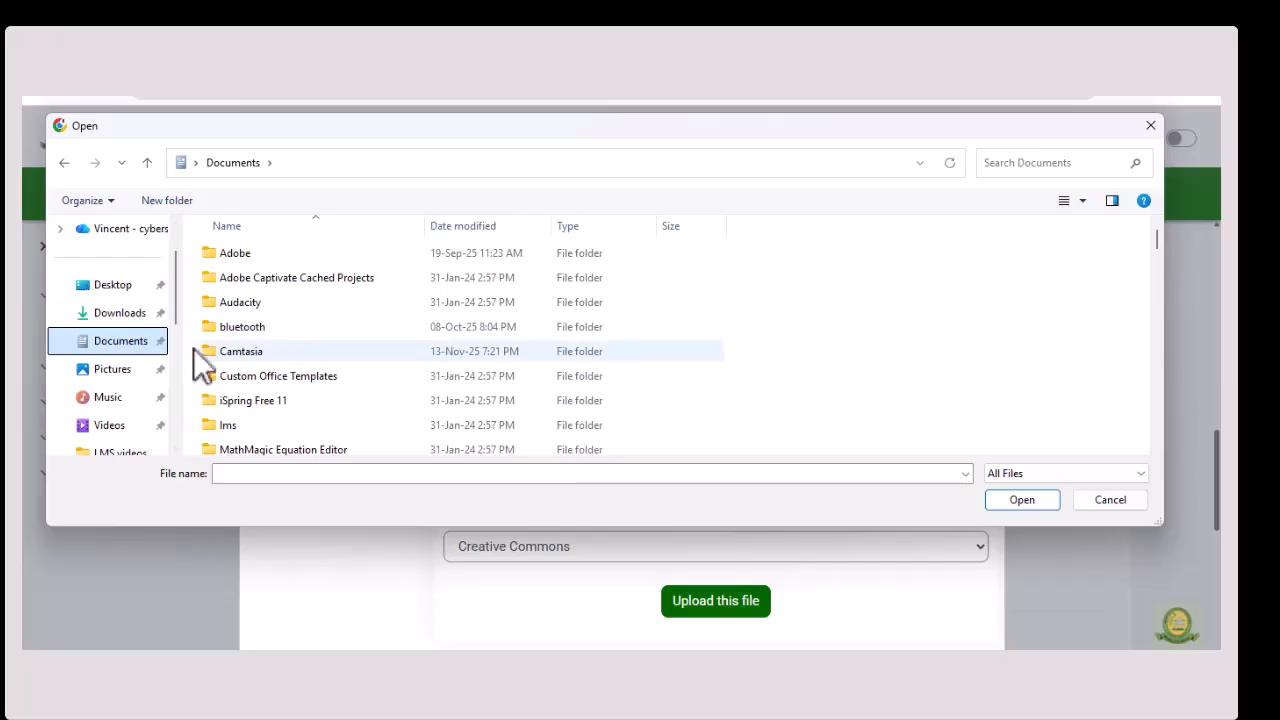
left_click(119, 314)
scroll(279, 329, "down", 2)
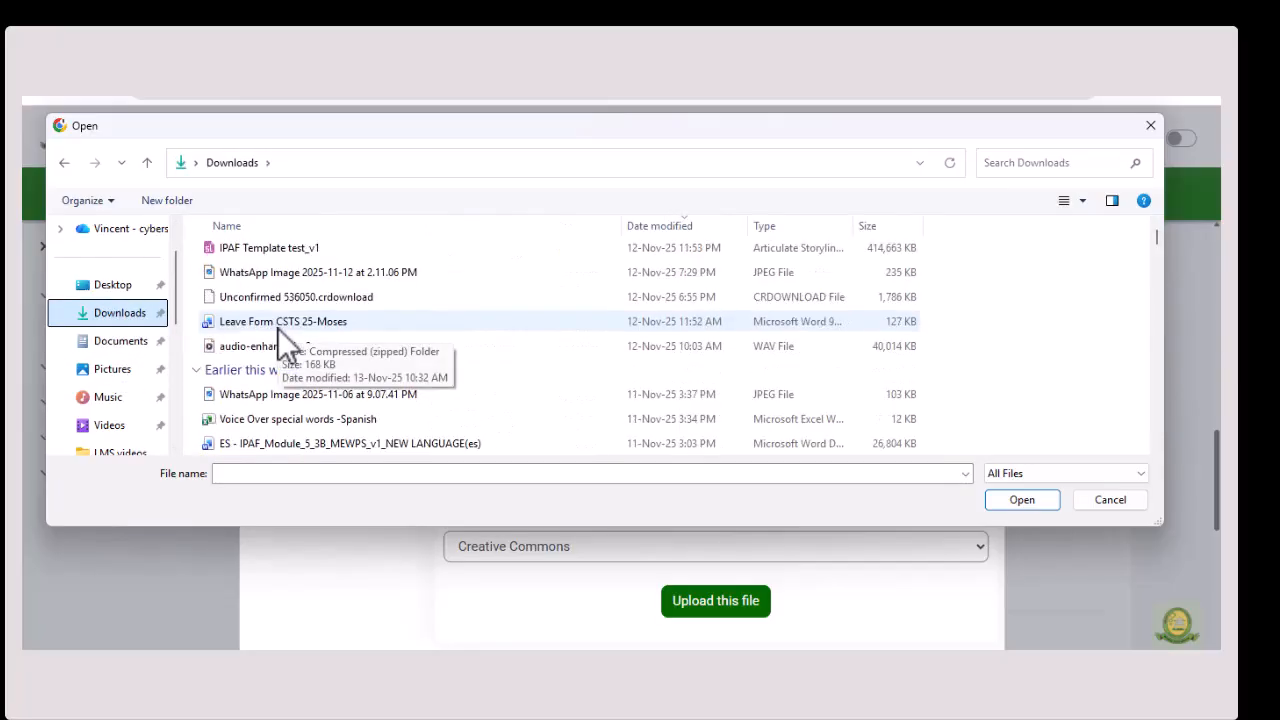
scroll(278, 328, "down", 1)
scroll(278, 328, "down", 1)
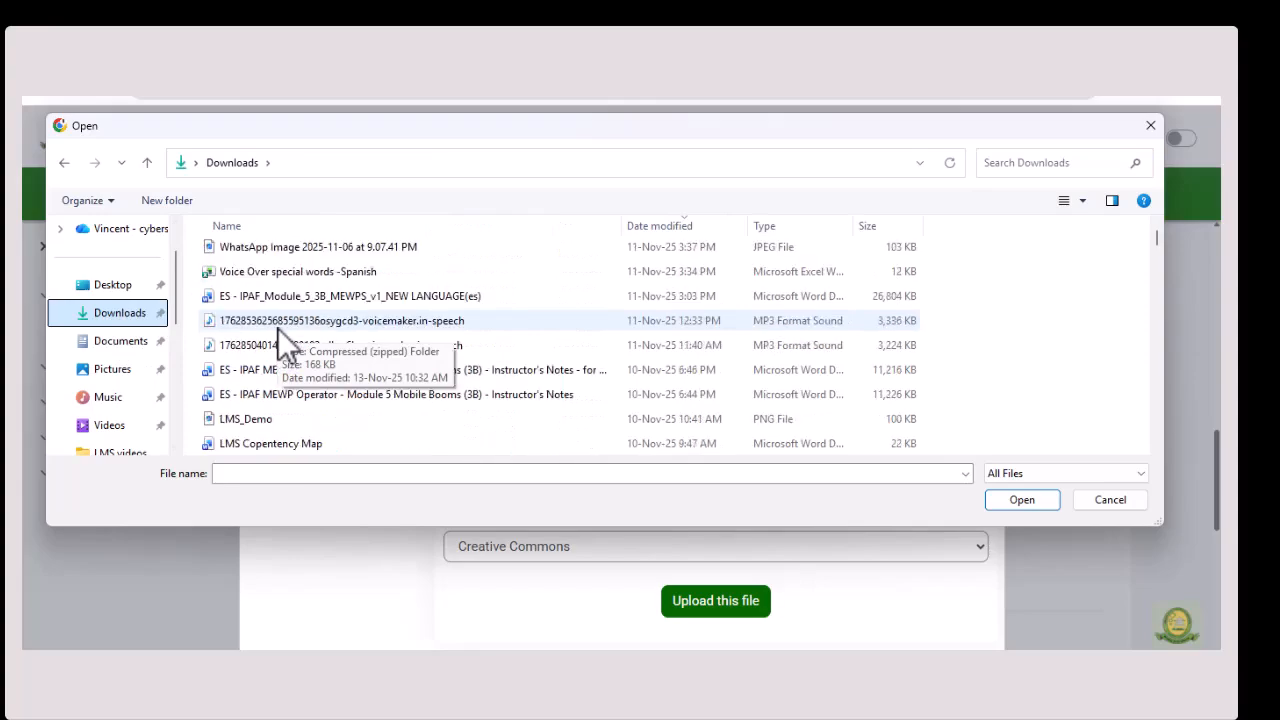
left_click(257, 420)
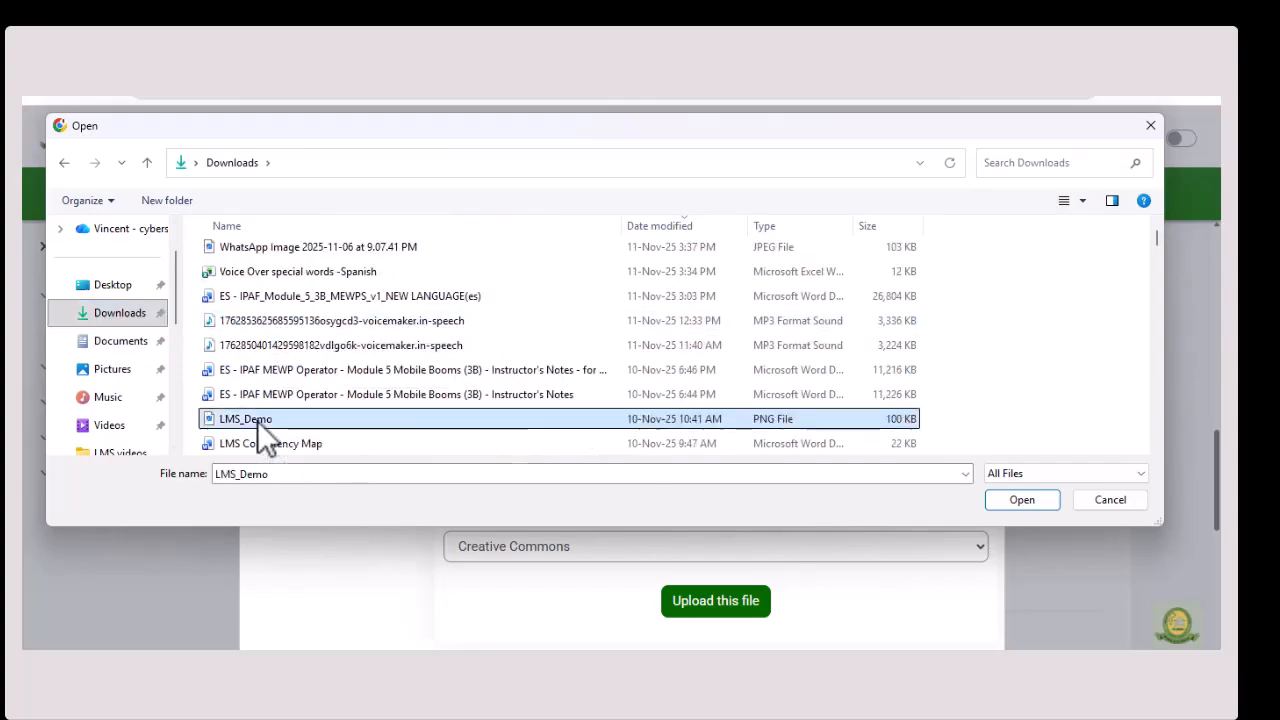
double_click(257, 420)
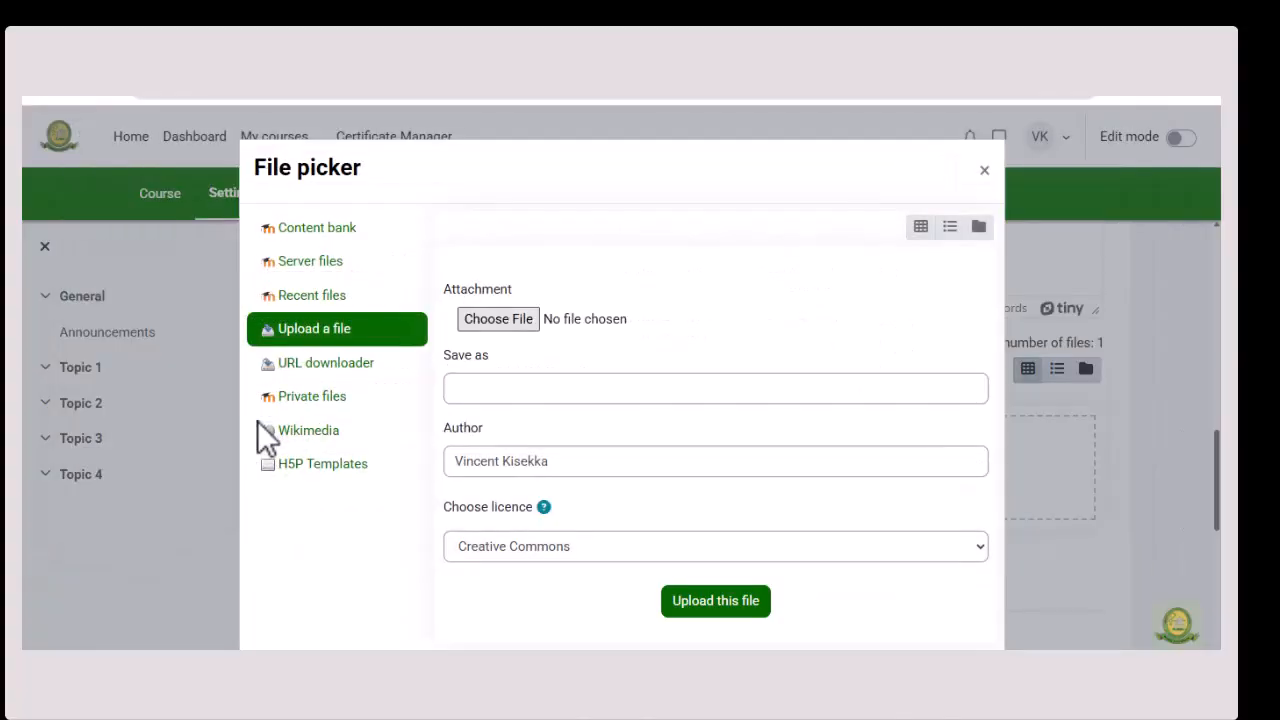
left_click(716, 605)
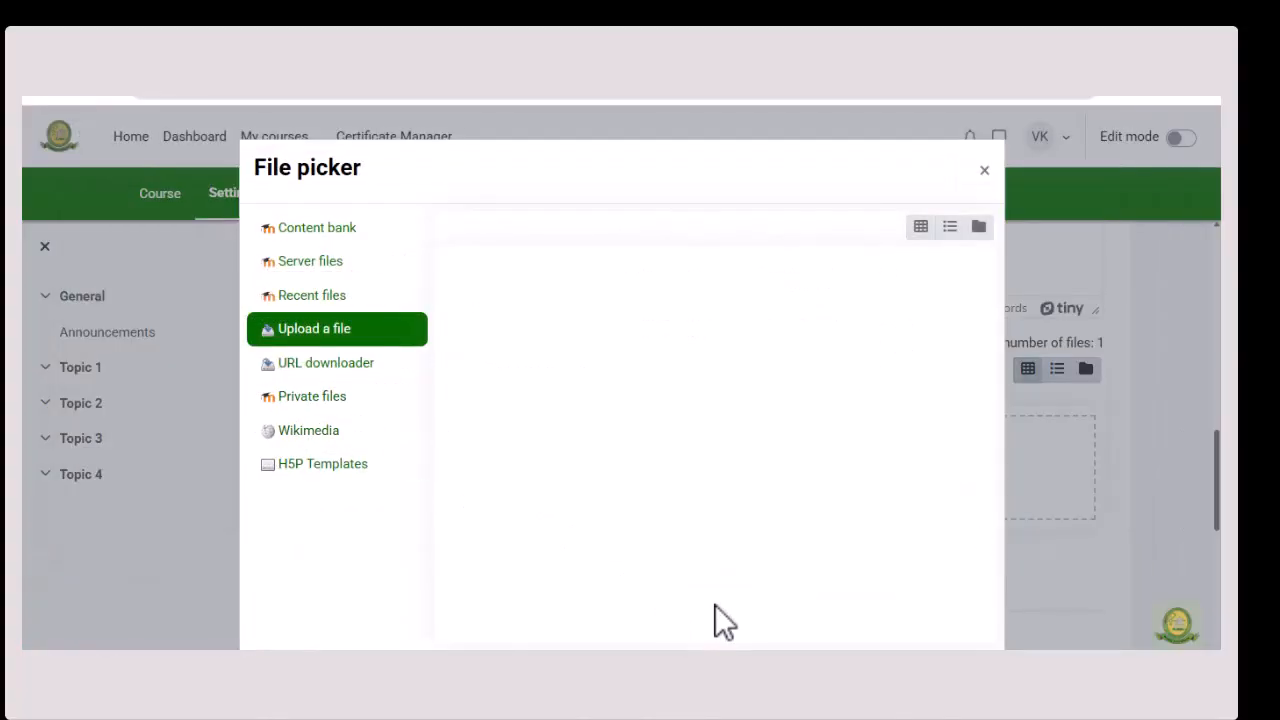
Save and display the course settings, then check the LMS Demo card's image in the My courses overview.
scroll(716, 510, "down", 4)
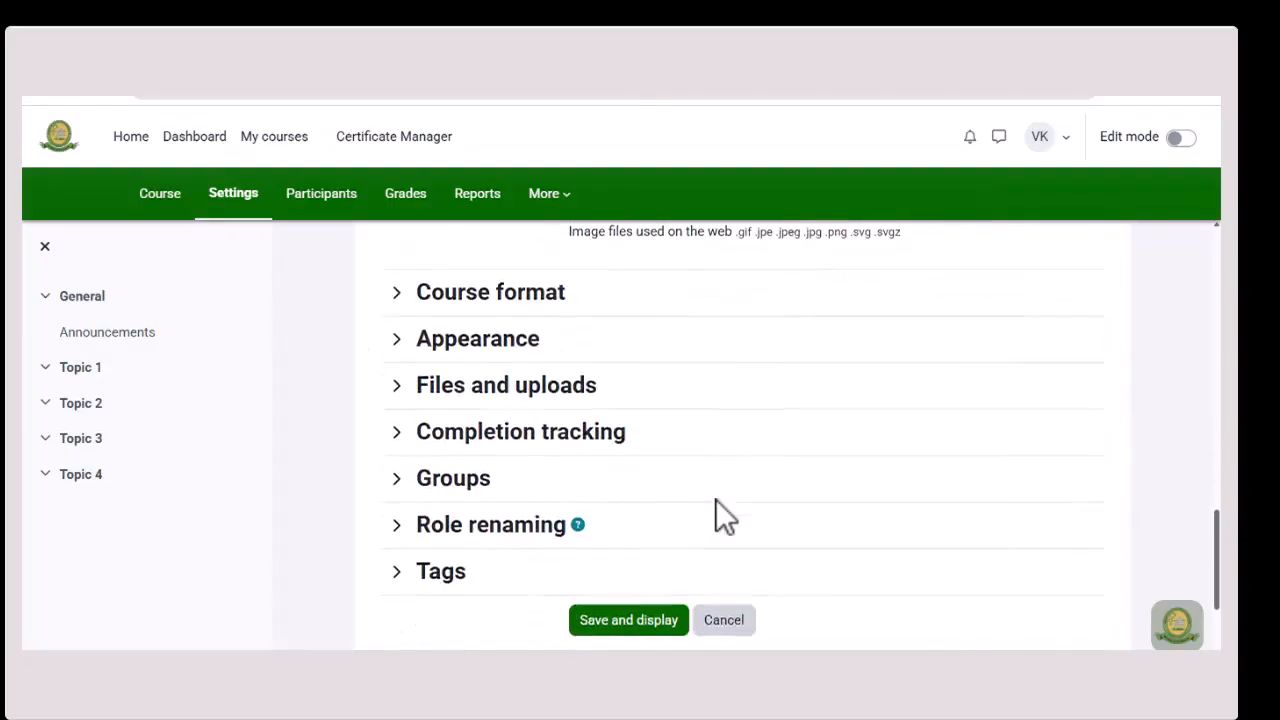
scroll(716, 505, "down", 1)
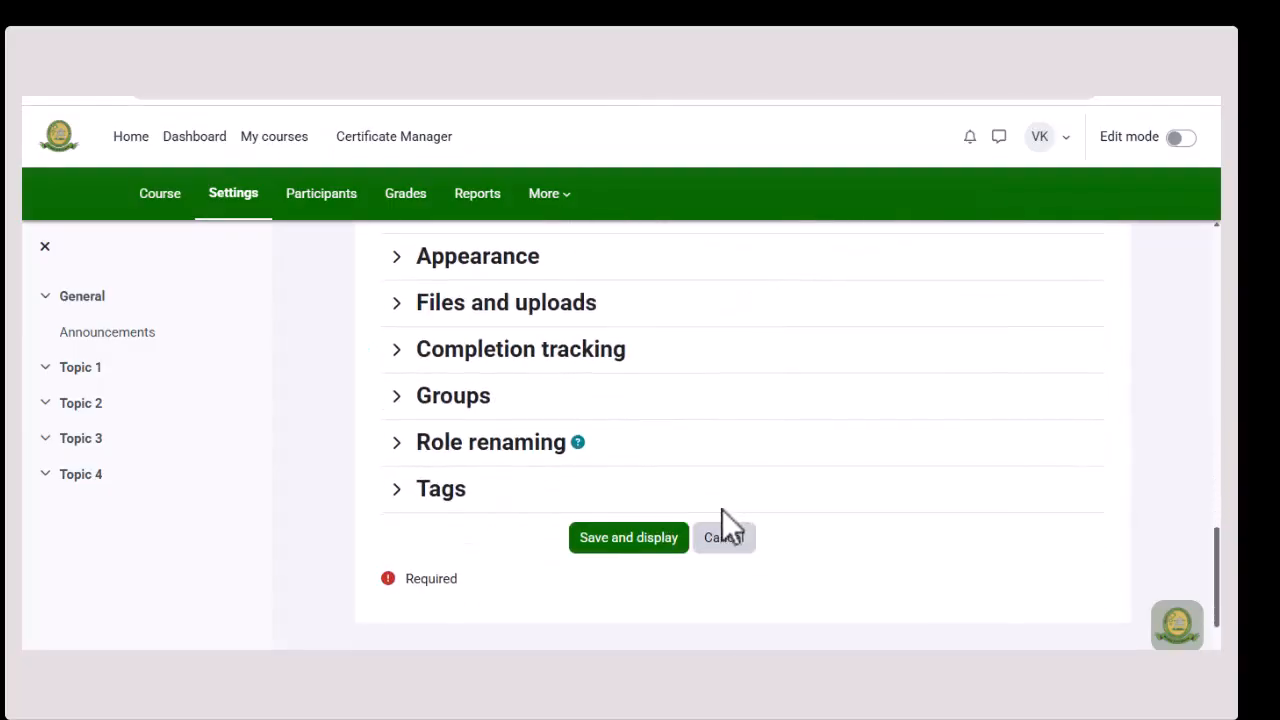
left_click(630, 550)
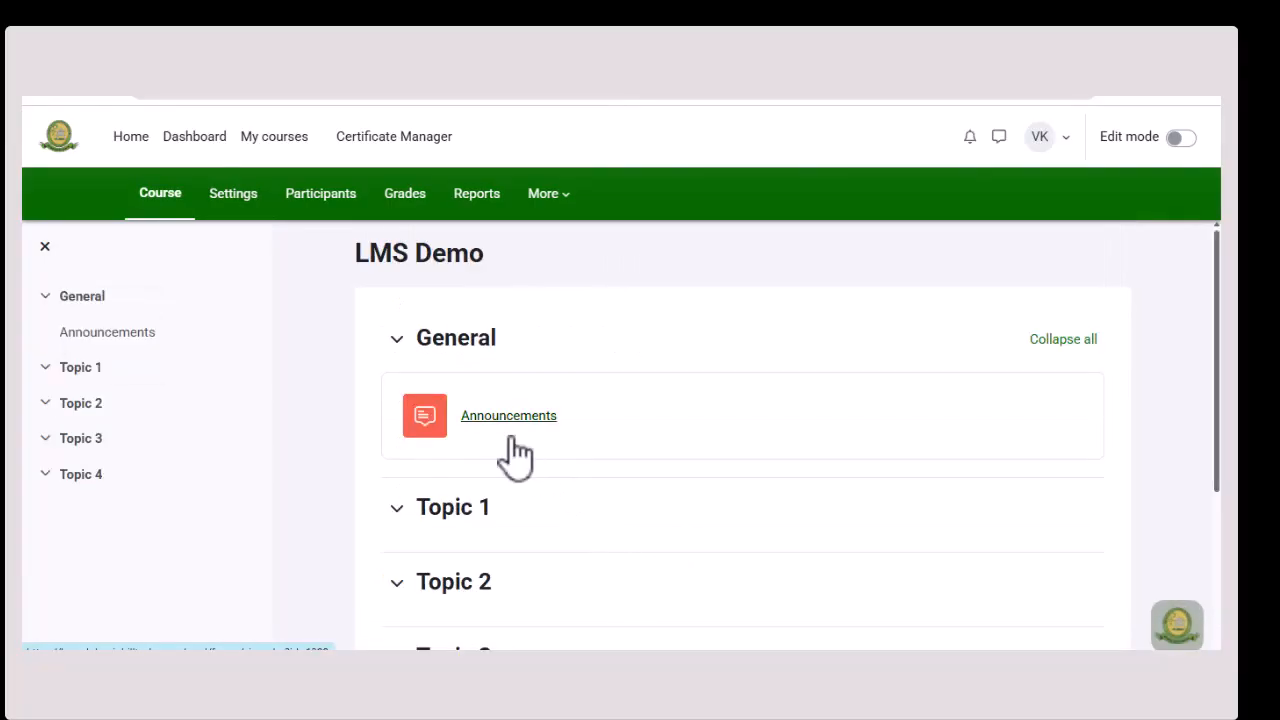
left_click(262, 142)
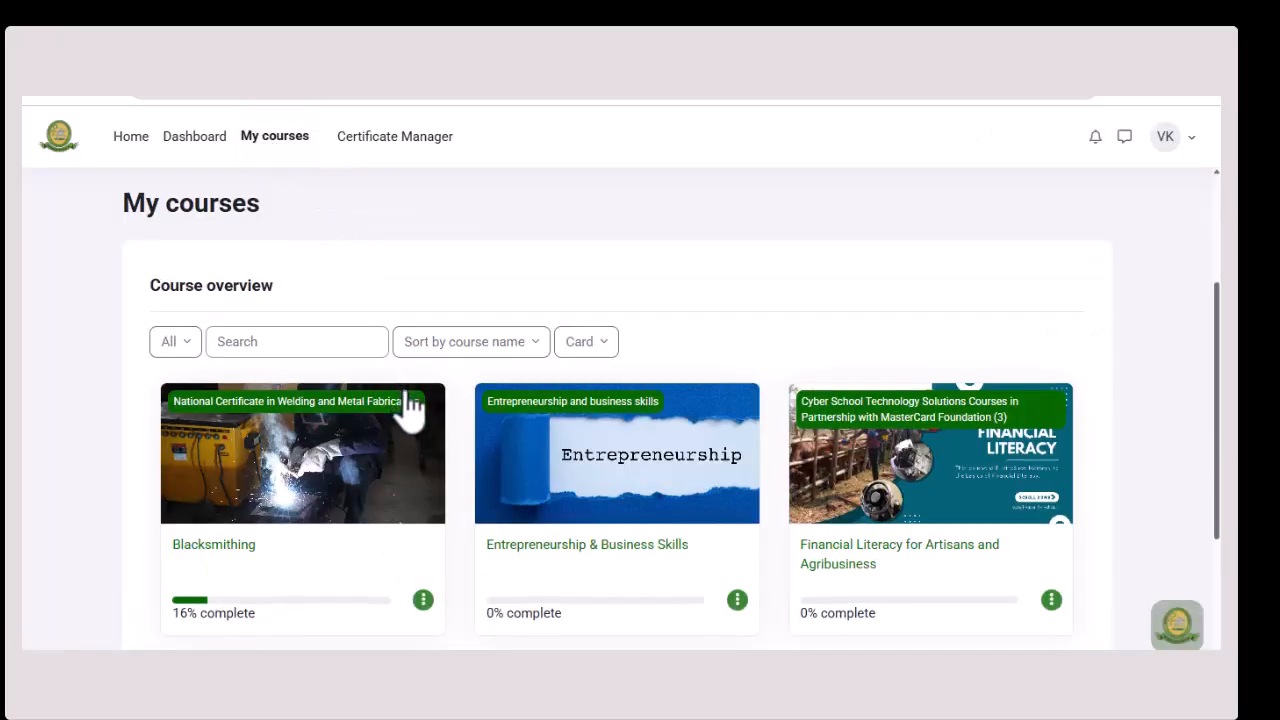
scroll(460, 450, "down", 4)
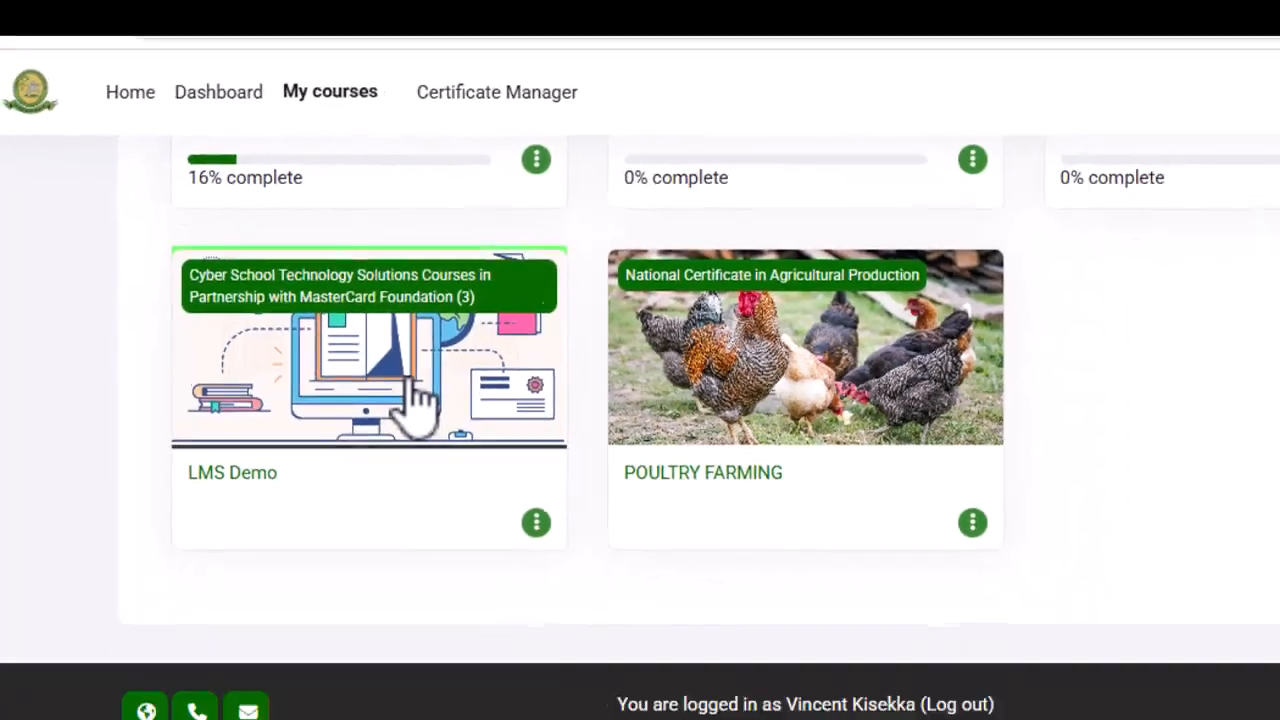
Reopen the LMS Demo course and look through its General section and Topics 1 to 4.
left_click(478, 470)
scroll(520, 385, "down", 2)
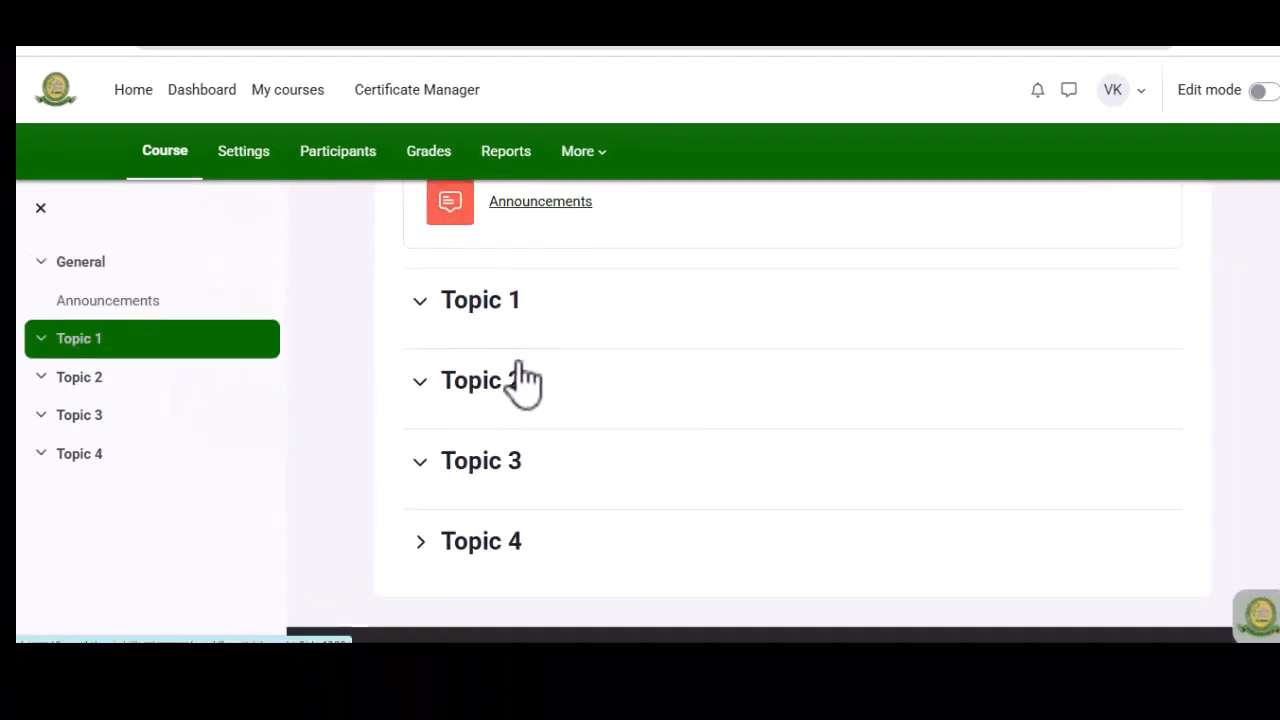
scroll(590, 425, "up", 2)
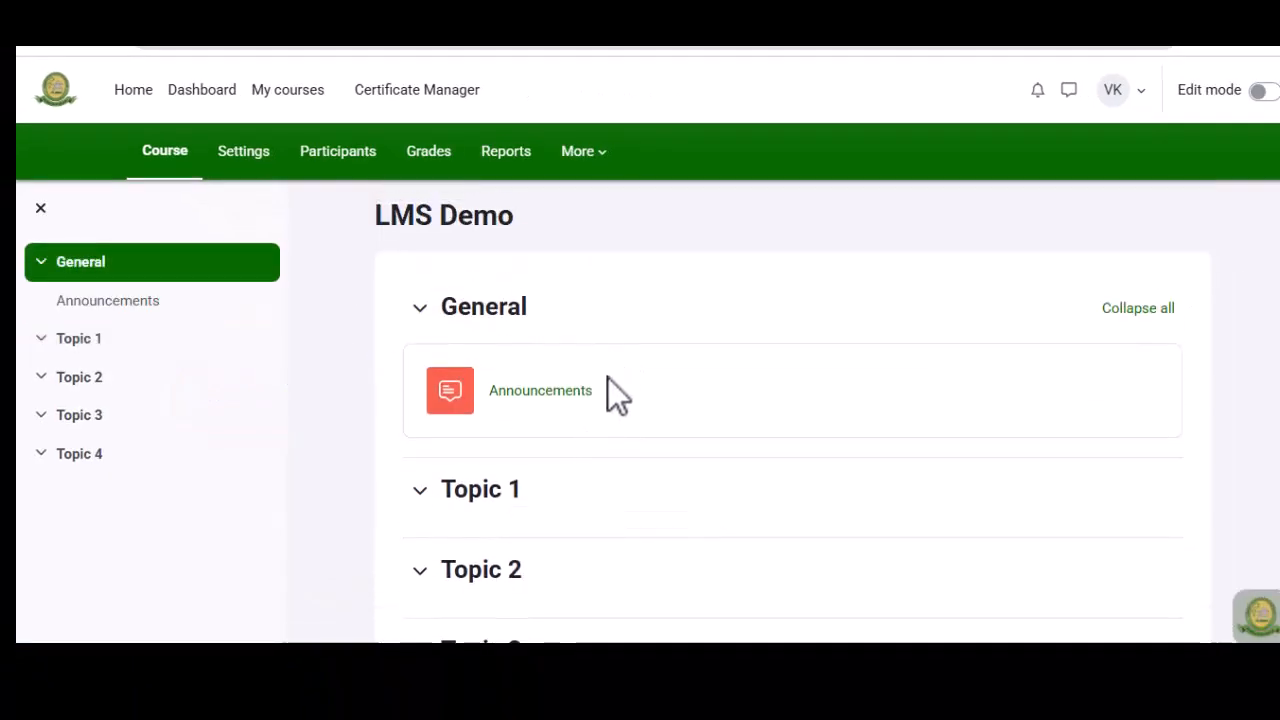
scroll(606, 400, "down", 2)
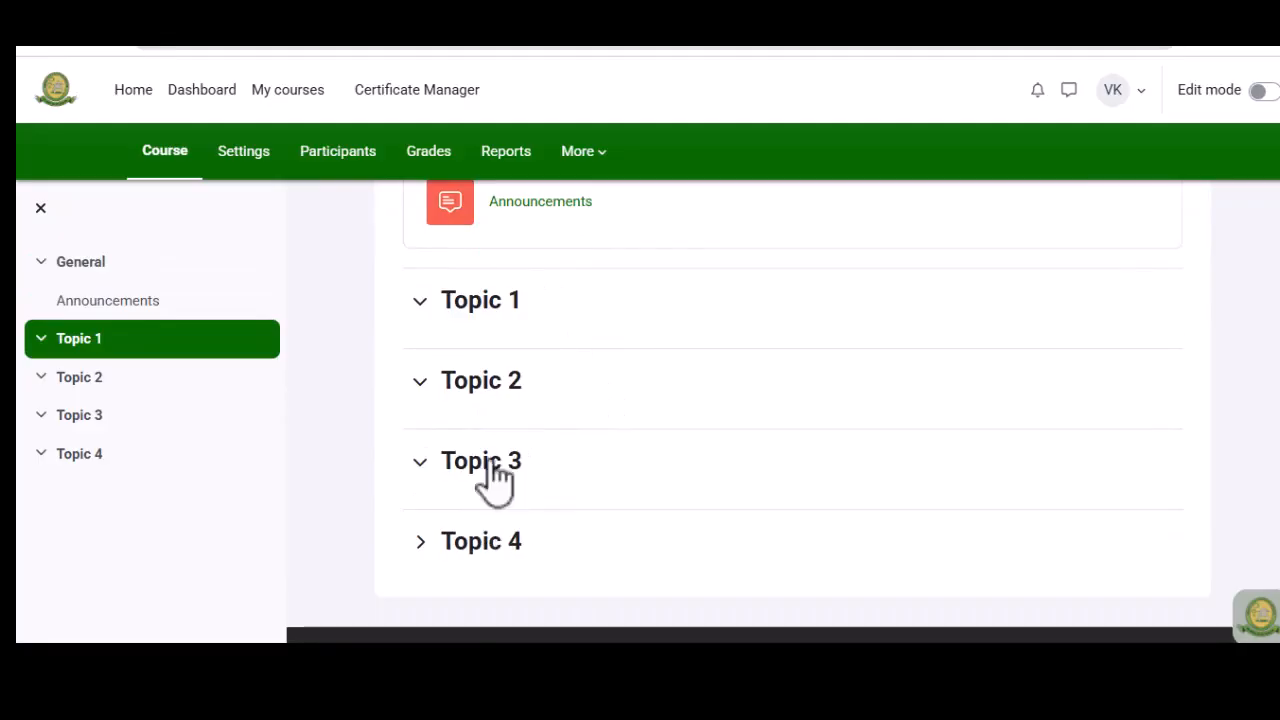
scroll(572, 510, "up", 2)
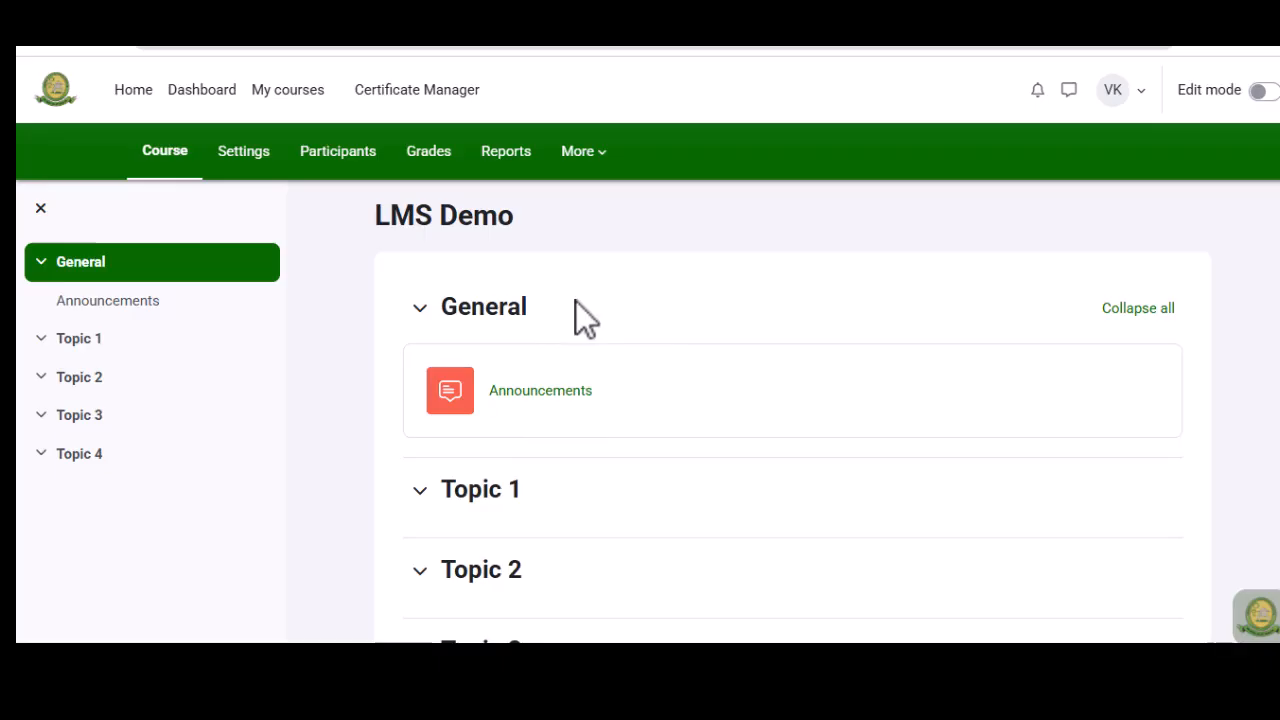
scroll(576, 301, "down", 2)
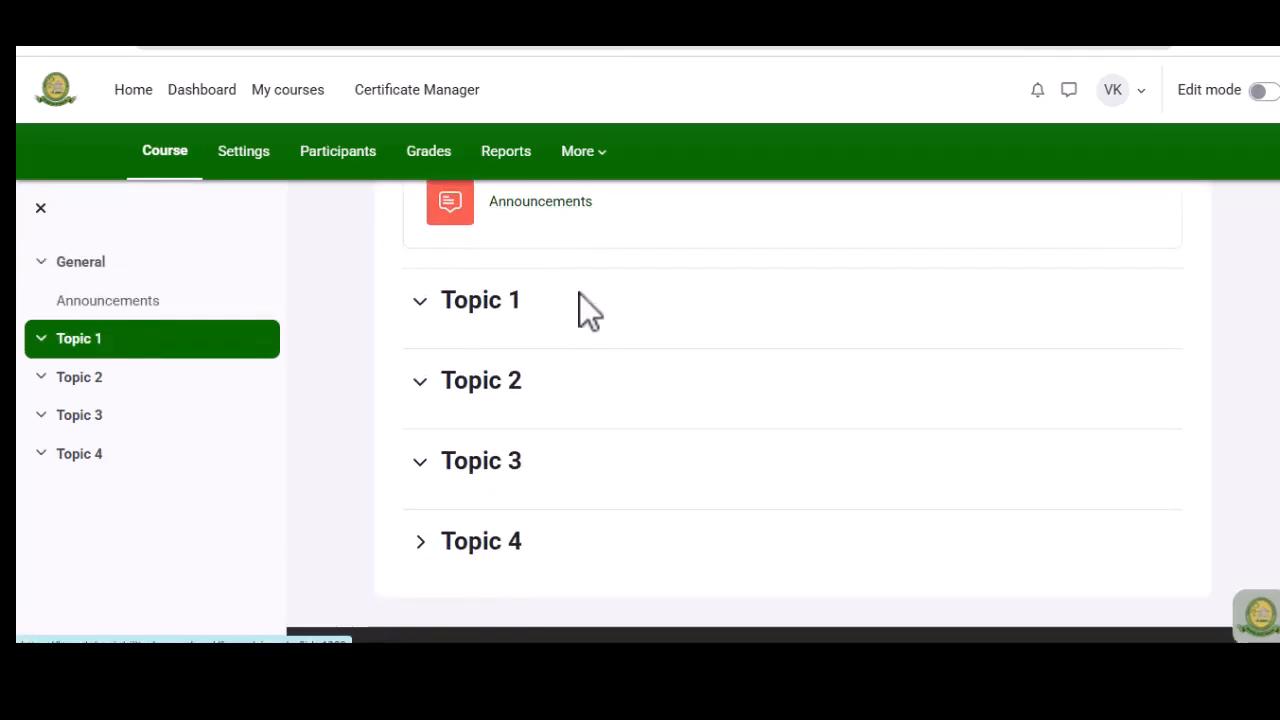
scroll(579, 293, "up", 2)
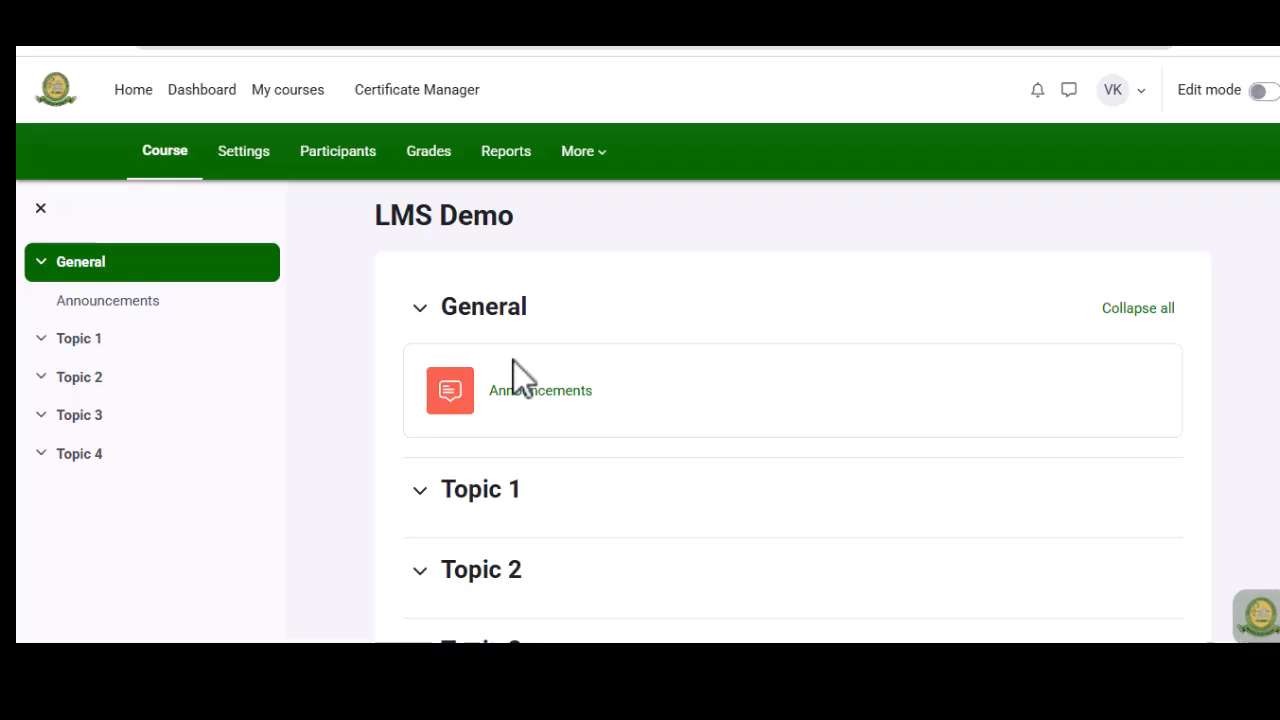
Open the LMS Demo course's participants and review the enrolled users list with its filters and enrolment options.
left_click(340, 151)
scroll(656, 377, "down", 4)
scroll(658, 384, "up", 1)
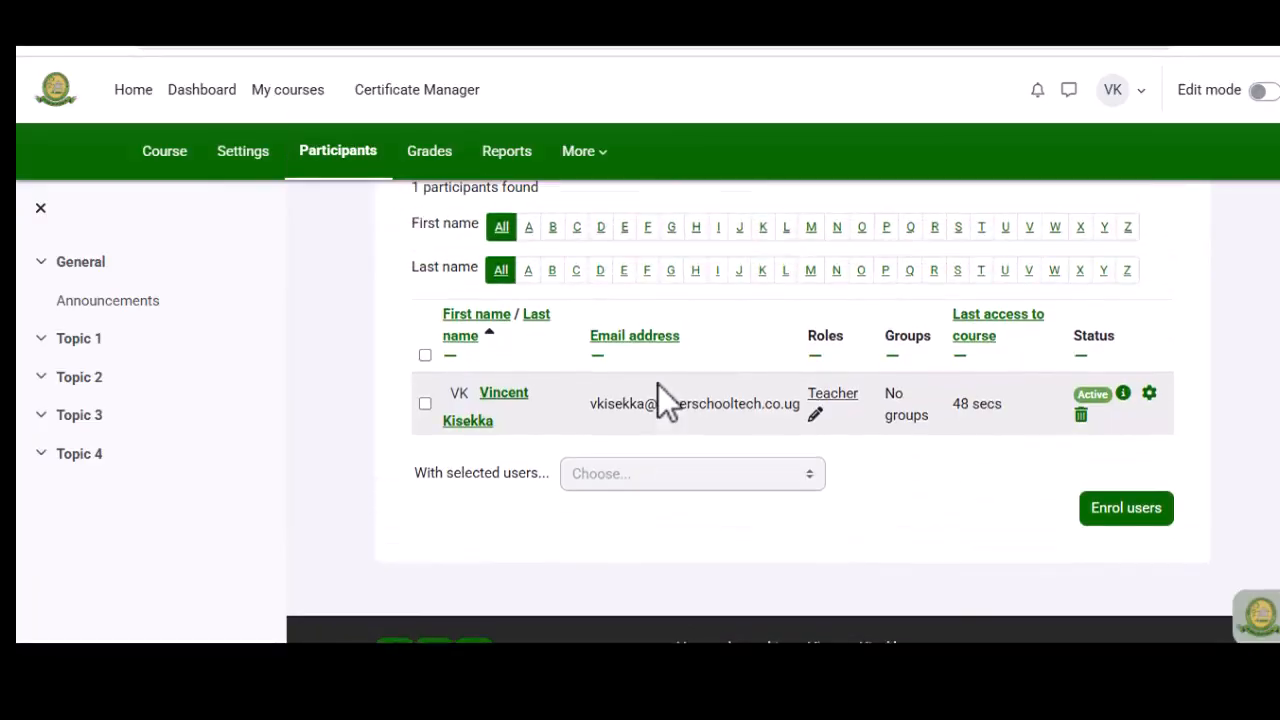
scroll(658, 384, "up", 1)
scroll(684, 451, "up", 3)
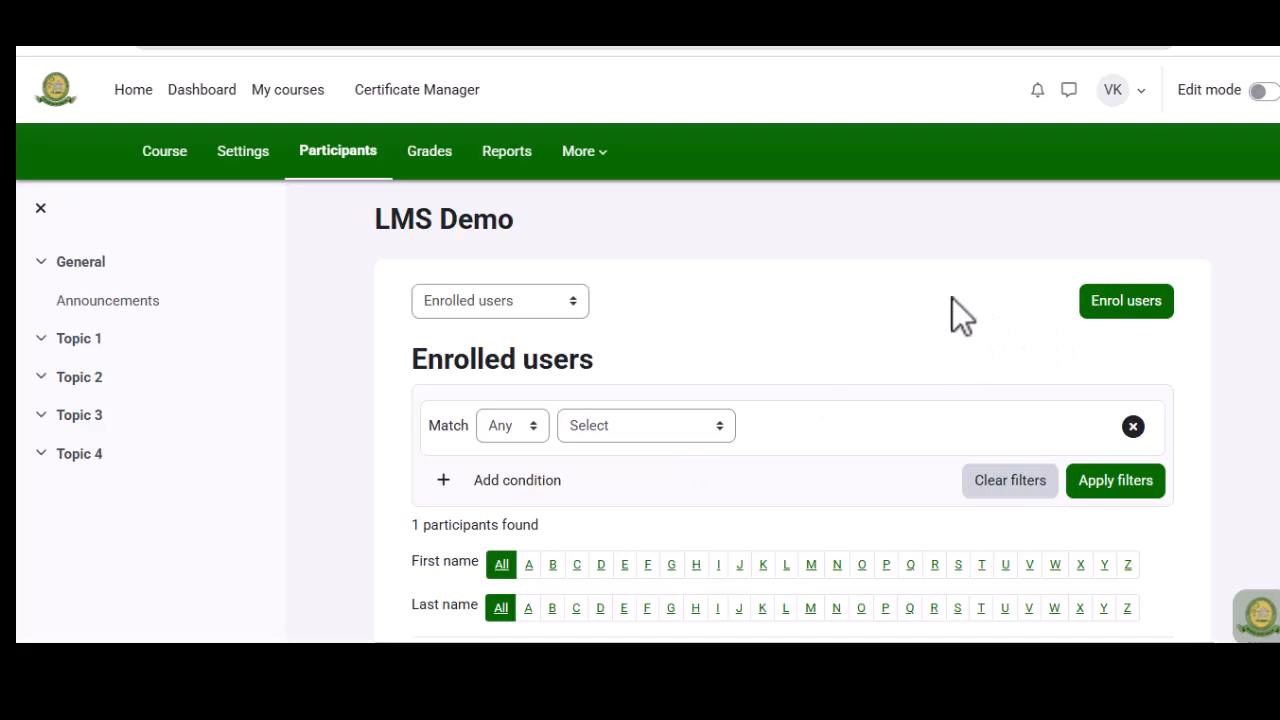
Start enrolling users in the LMS Demo course and select two users by searching for their names.
left_click(1146, 308)
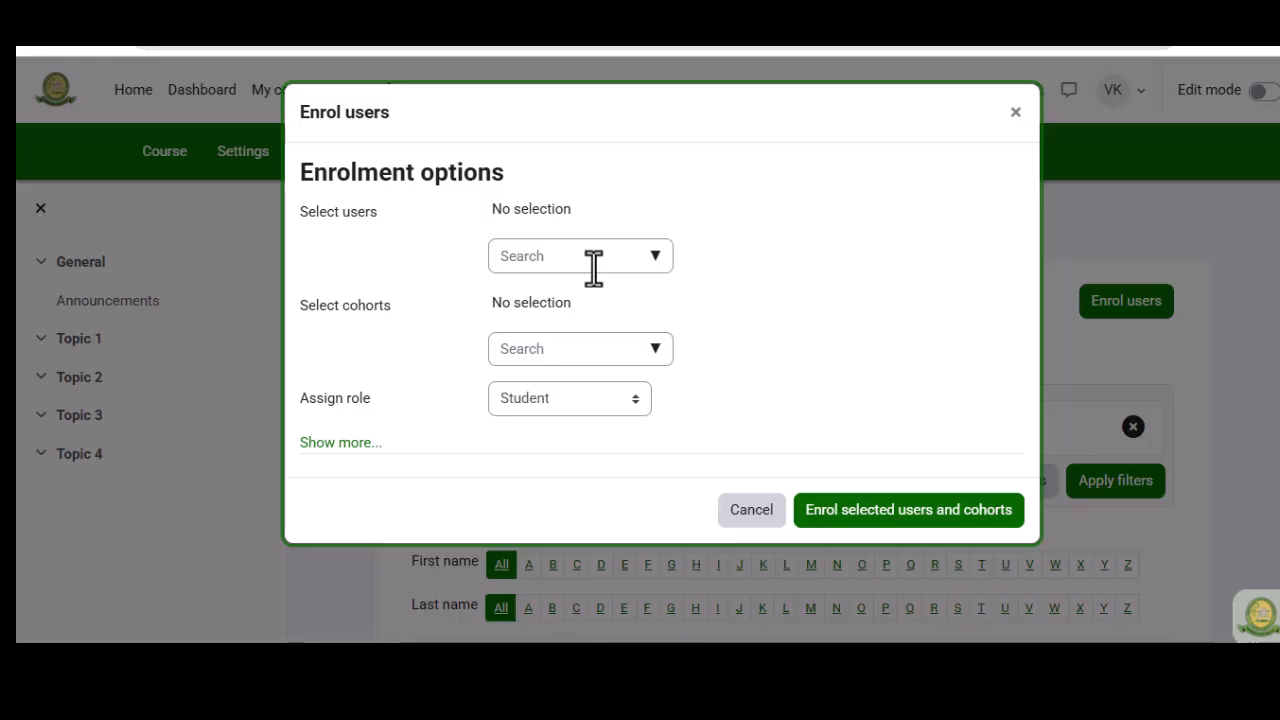
left_click(594, 267)
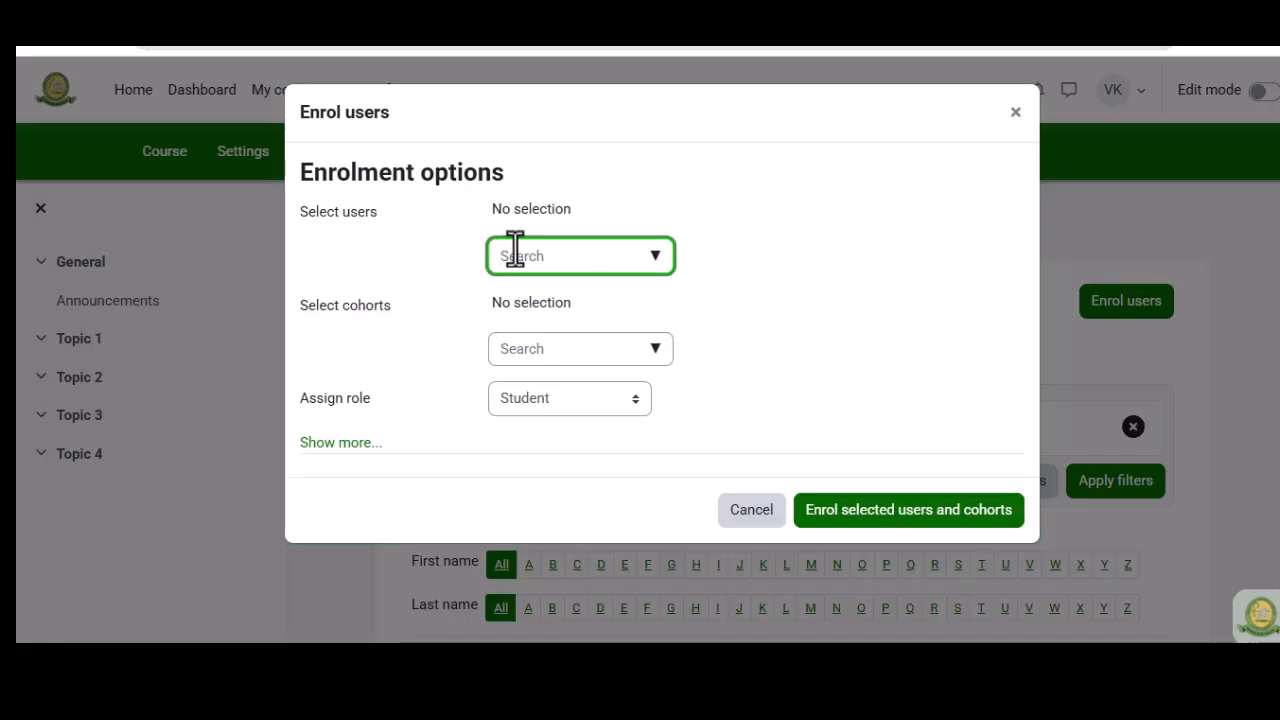
type("mich")
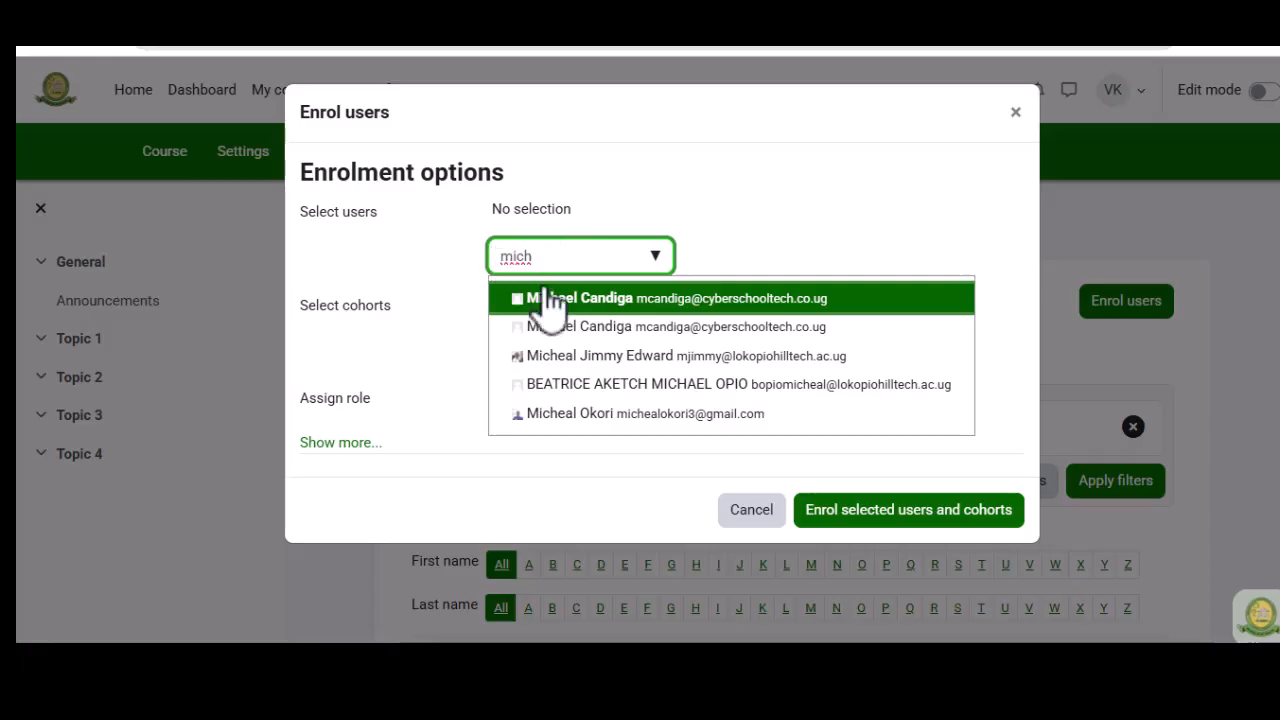
left_click(565, 415)
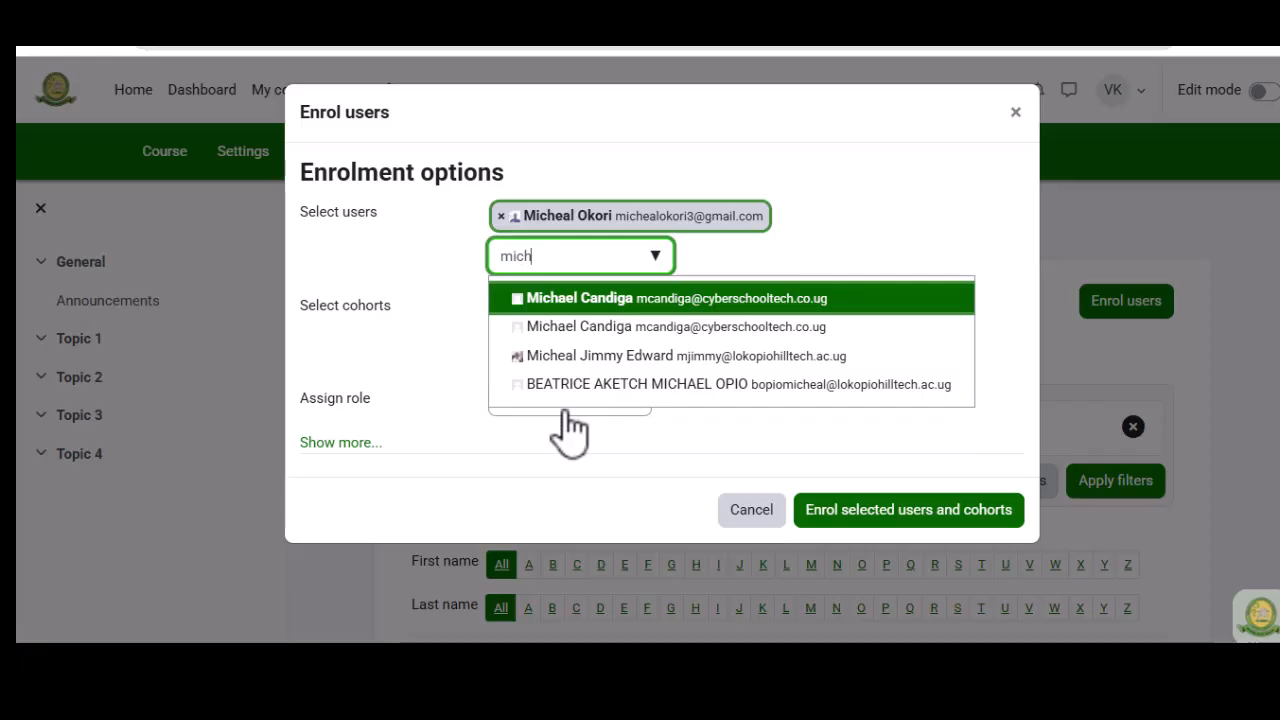
left_click_drag(535, 262, 491, 262)
key("BackSpace")
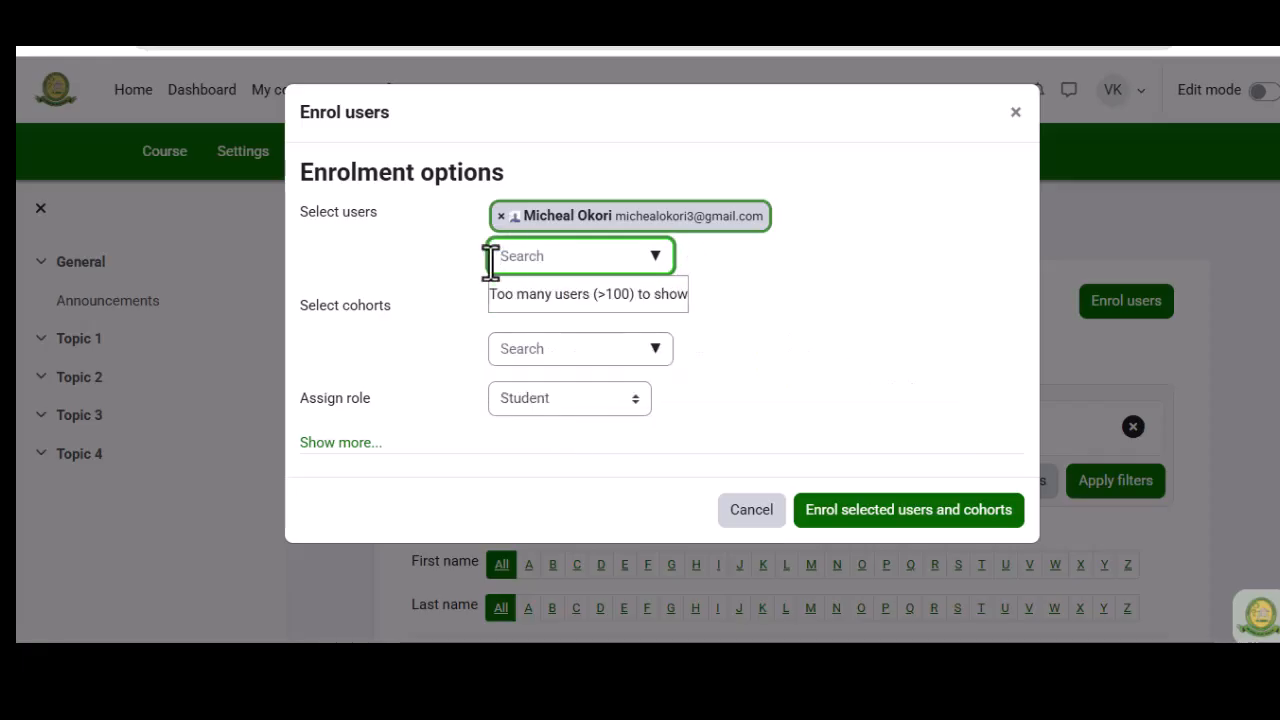
type("mose")
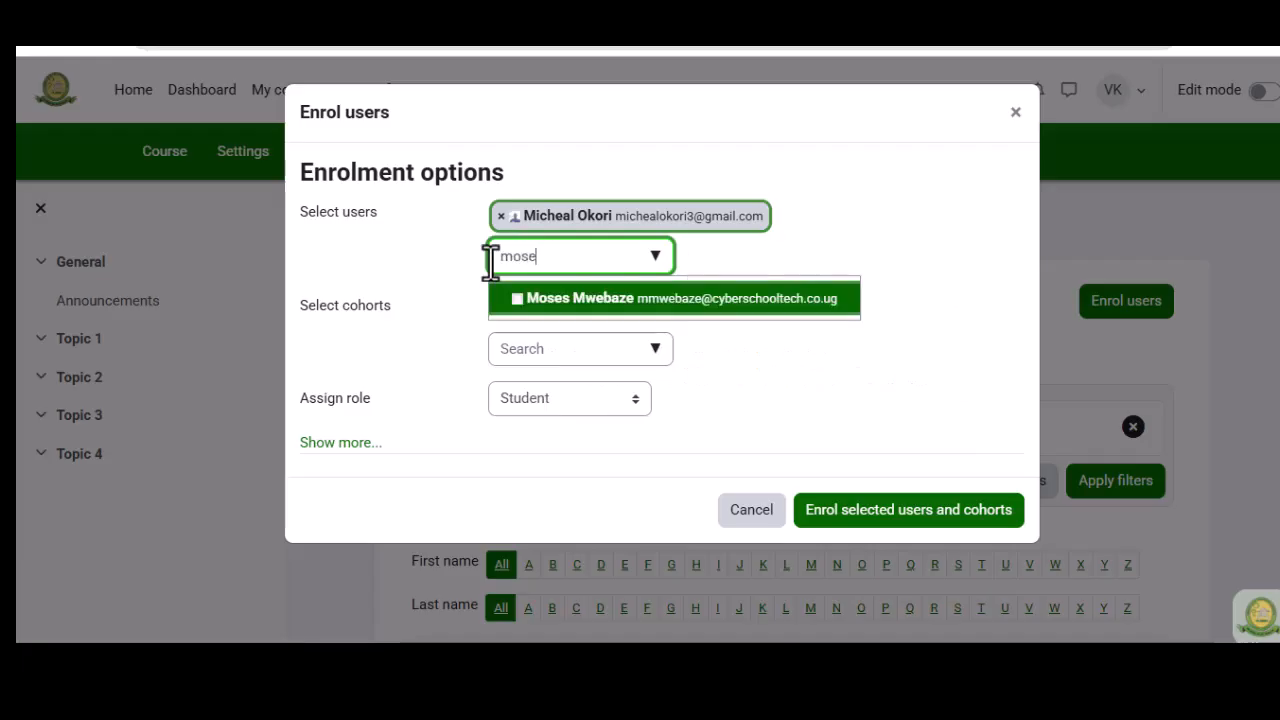
left_click(575, 300)
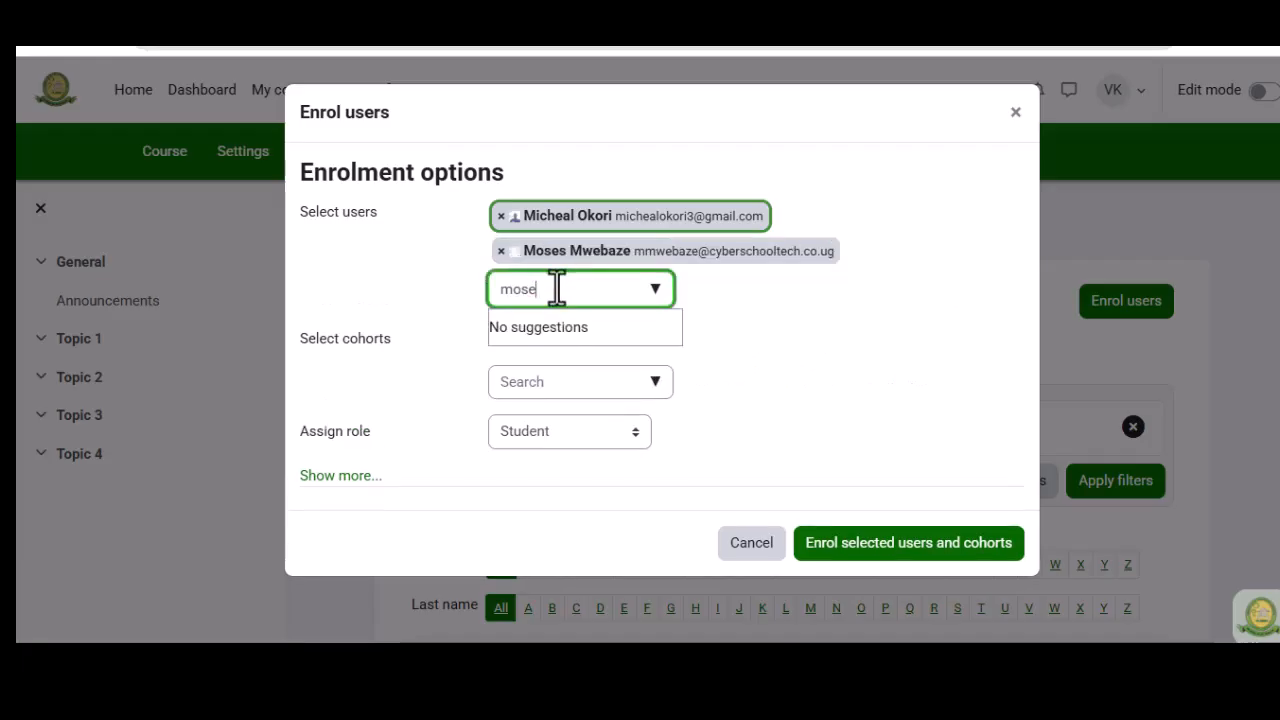
Add two more users found by name, enrol all four selected users as Student, and check them in the participants list.
left_click_drag(557, 289, 461, 289)
type("ton")
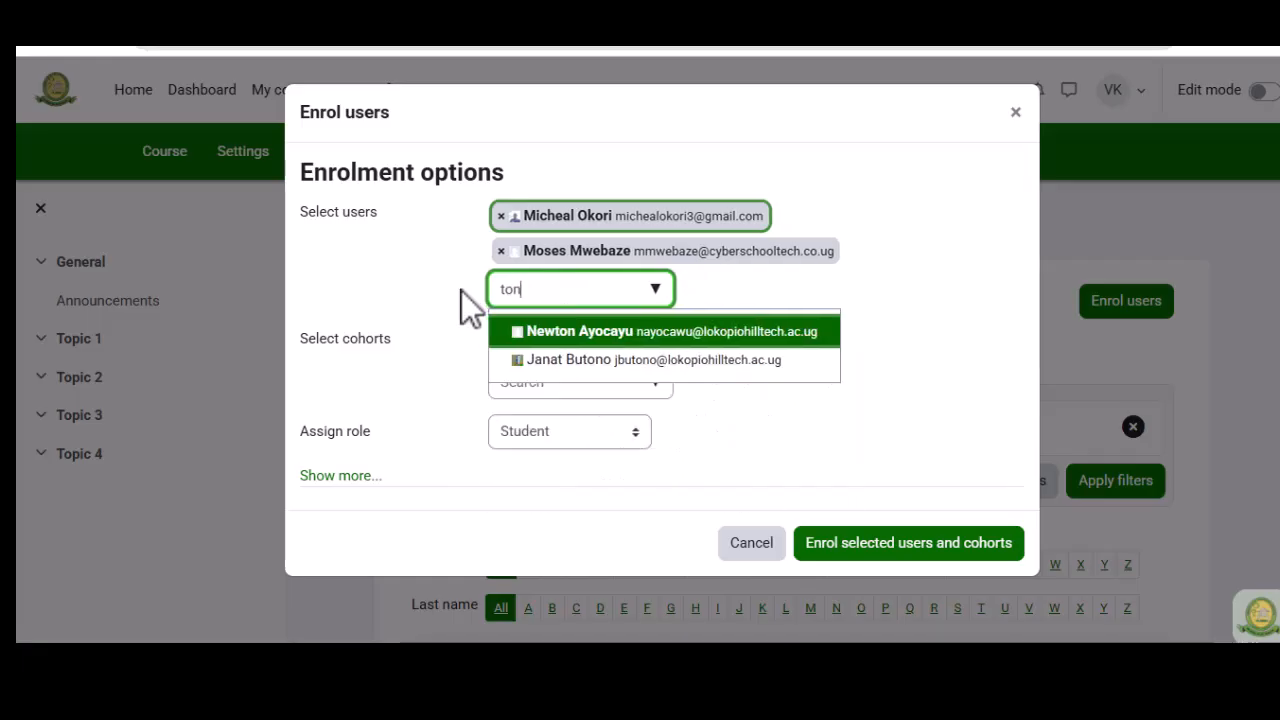
left_click(590, 362)
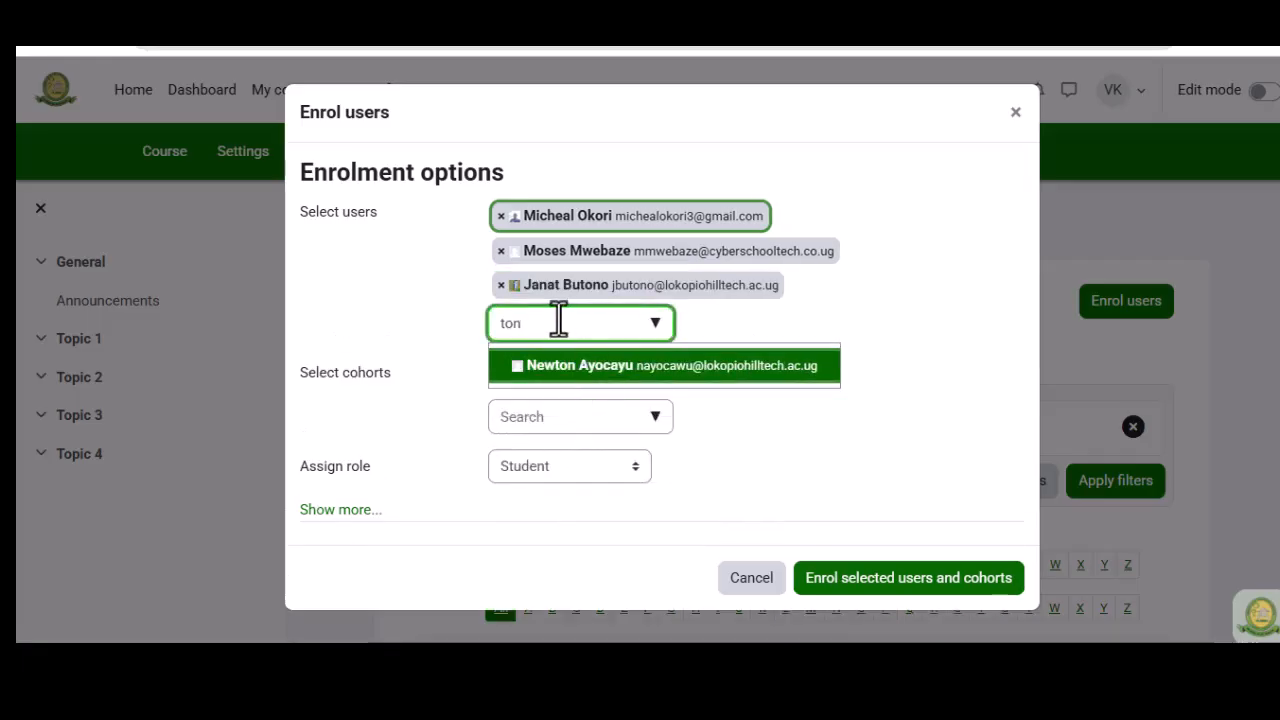
left_click_drag(560, 322, 428, 320)
type("seb")
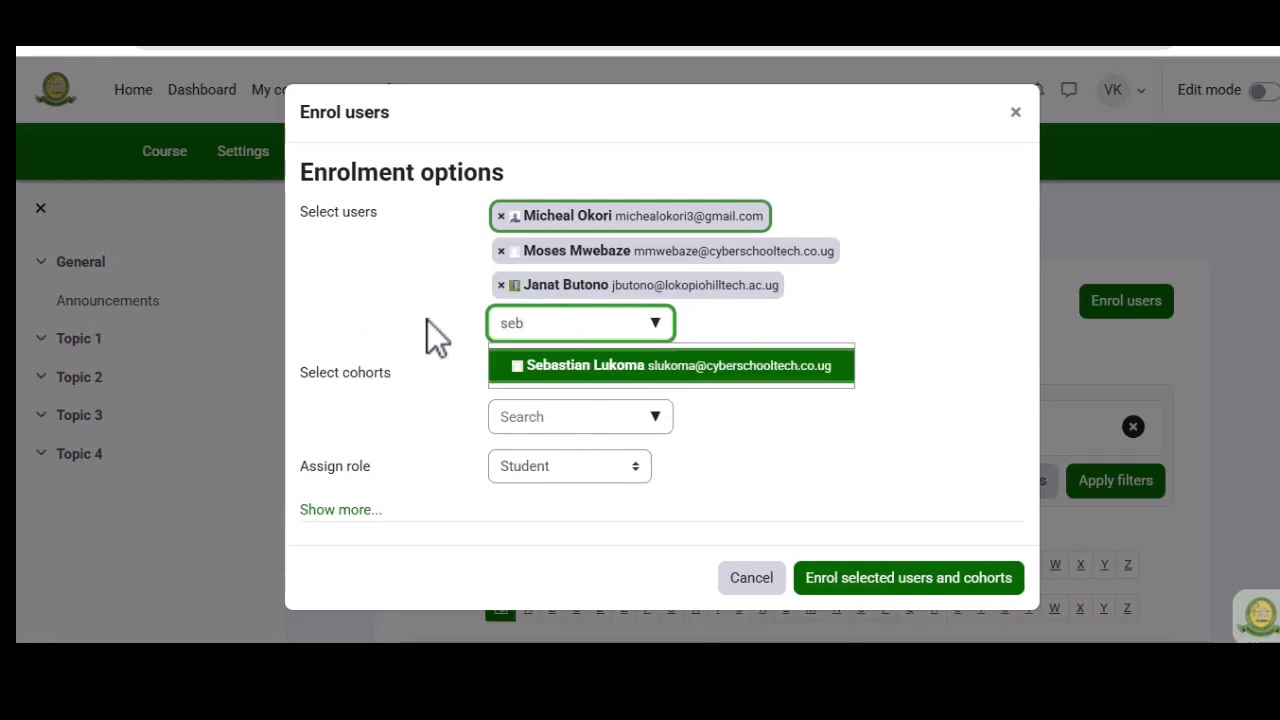
left_click(565, 366)
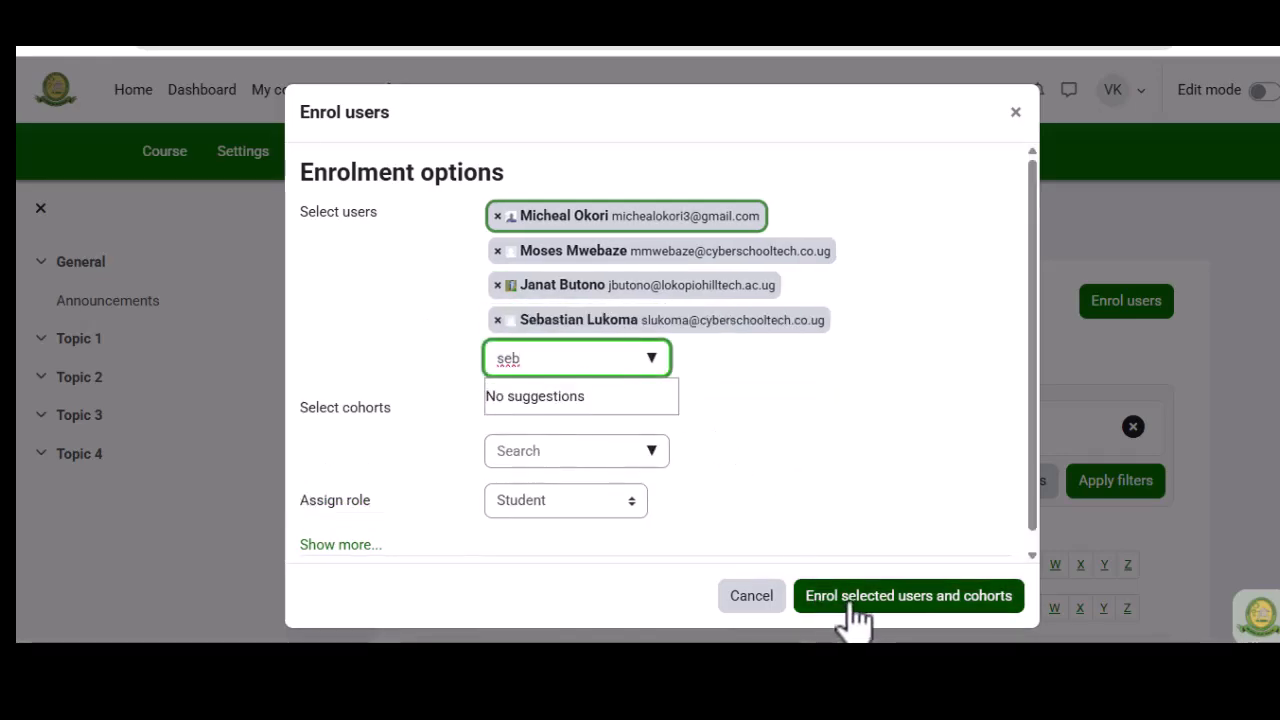
left_click(929, 603)
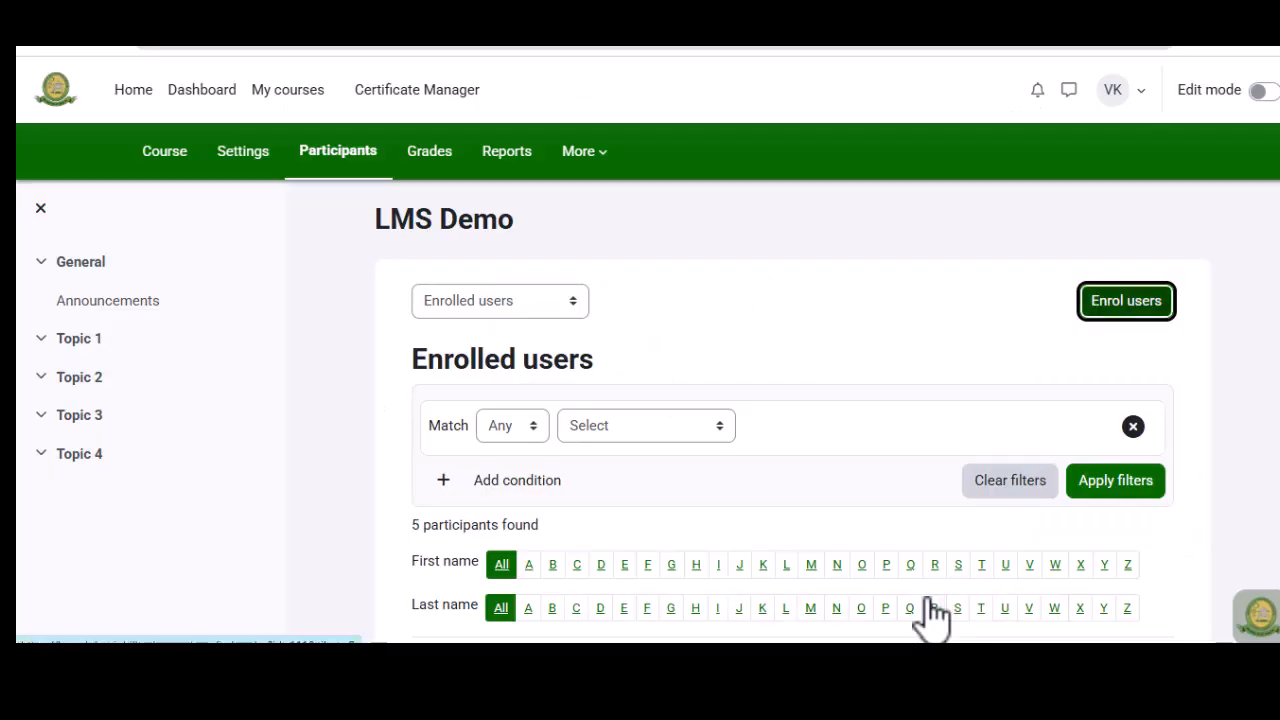
scroll(843, 391, "down", 5)
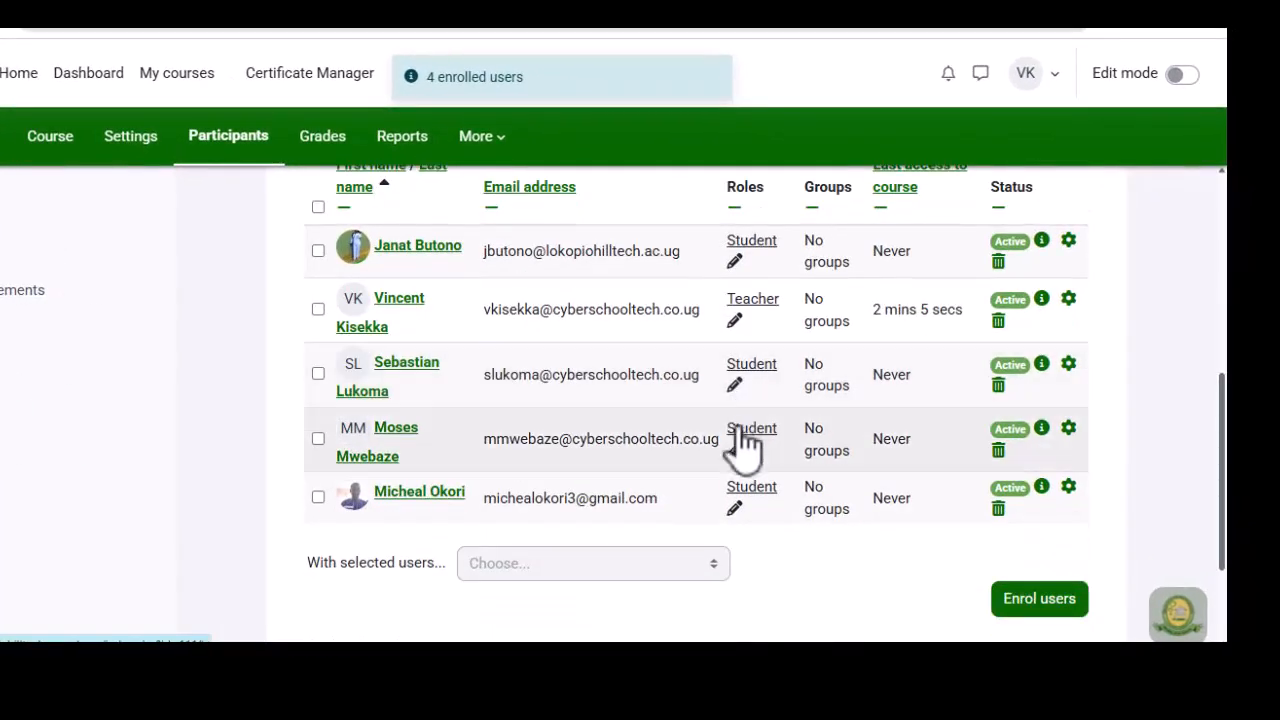
scroll(750, 455, "up", 4)
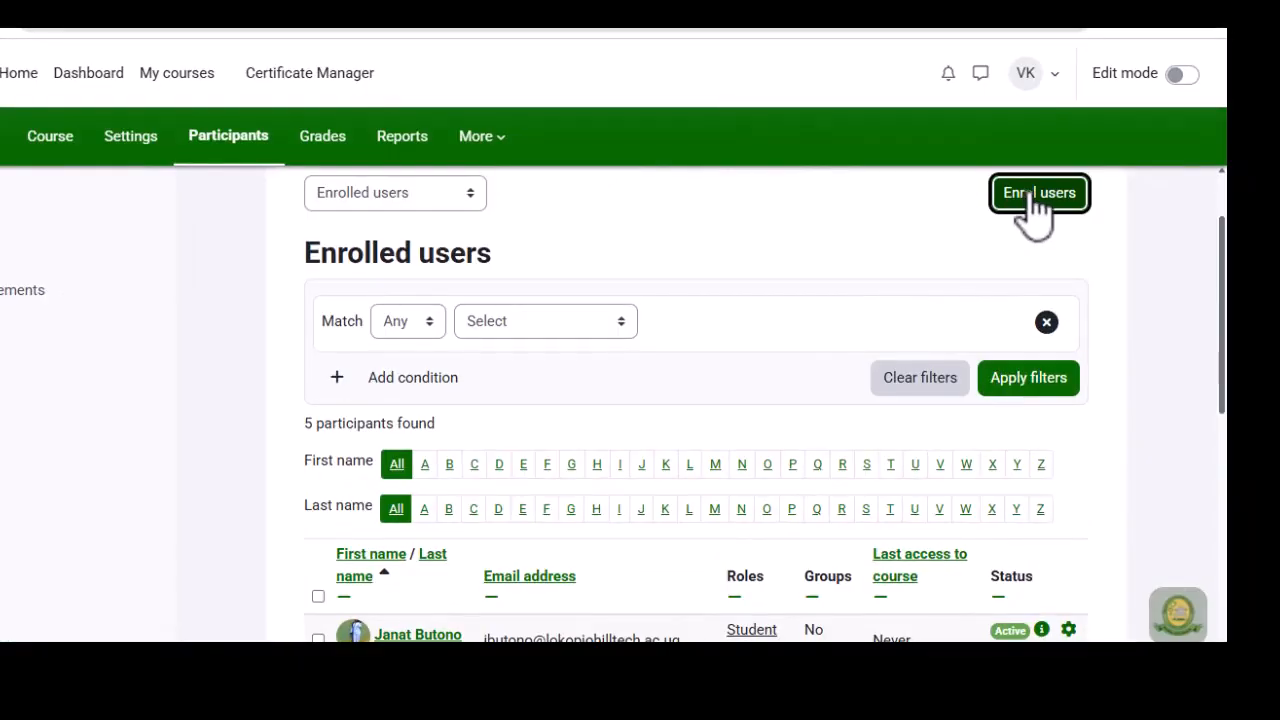
scroll(920, 330, "up", 1)
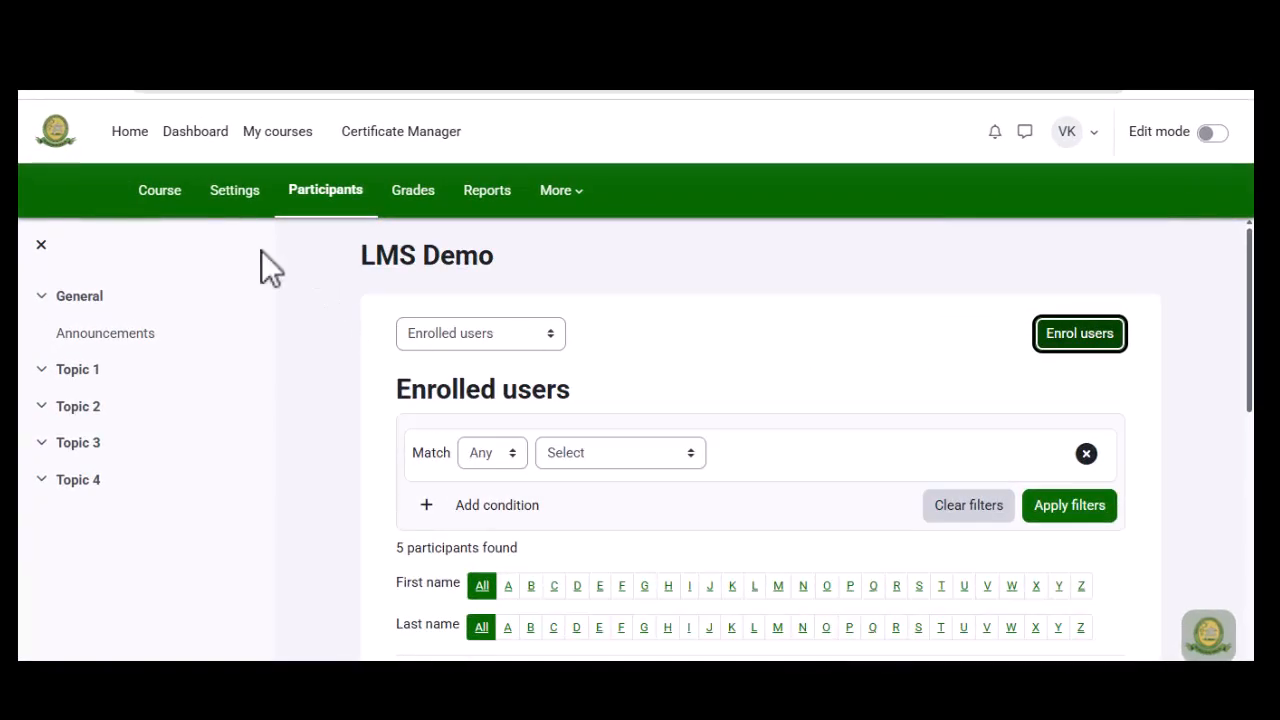
Return to the LMS Demo course page, look over its topics, and turn on edit mode.
left_click(162, 203)
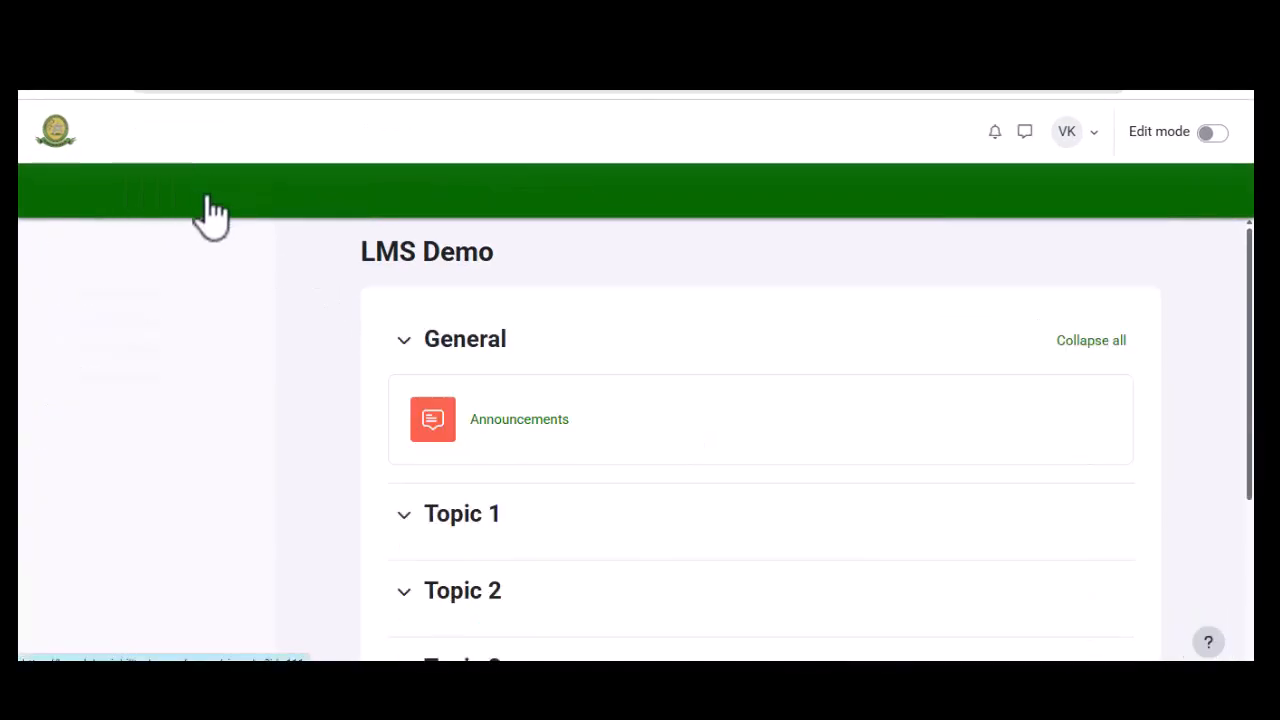
scroll(590, 415, "down", 3)
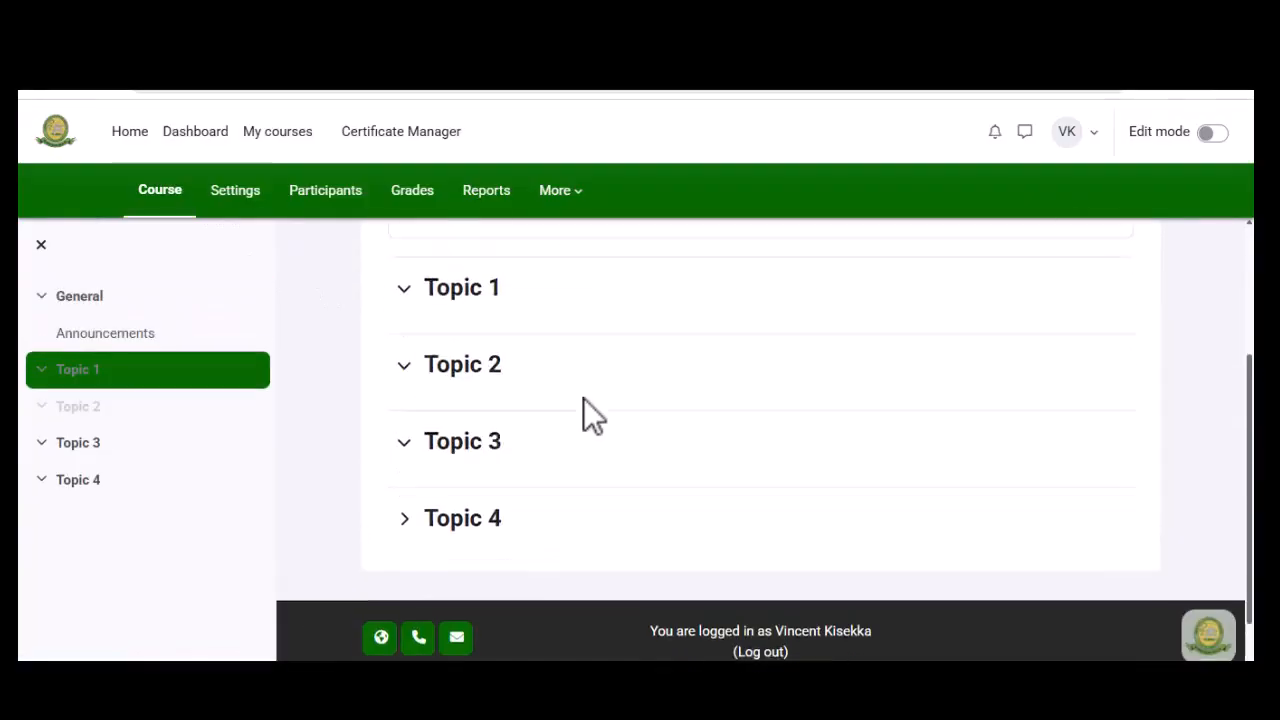
scroll(584, 400, "up", 1)
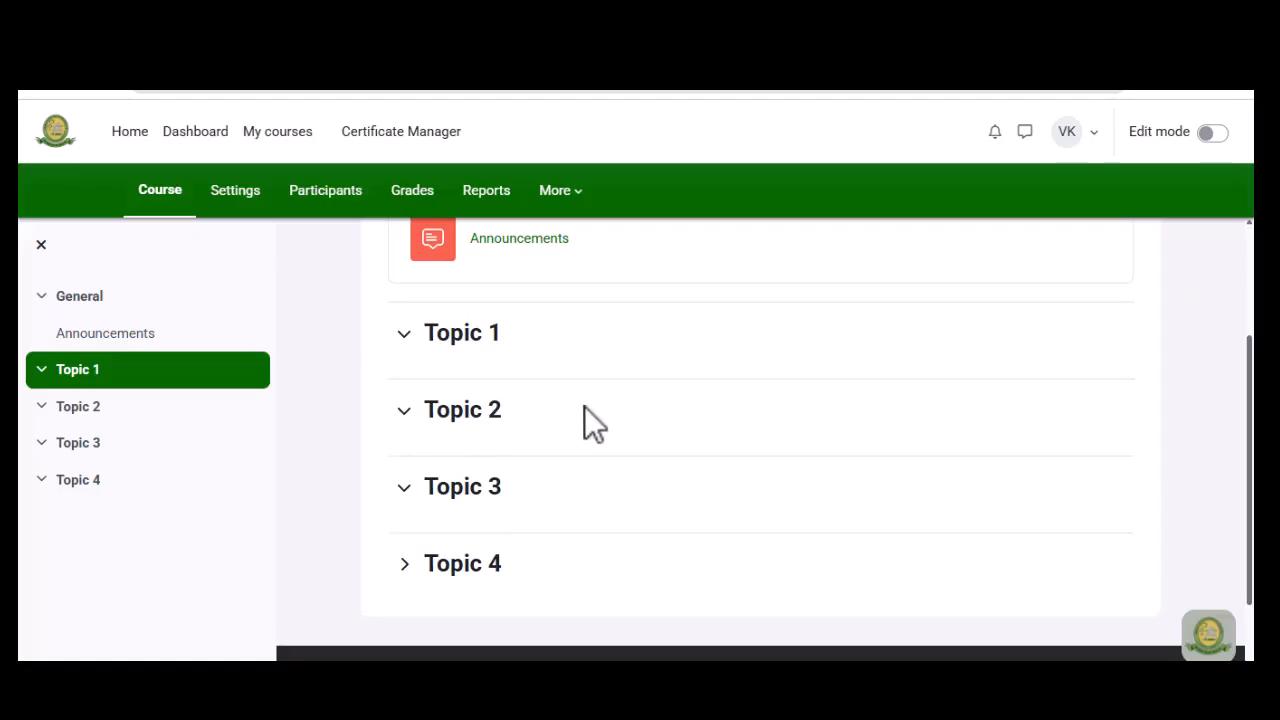
scroll(590, 405, "up", 4)
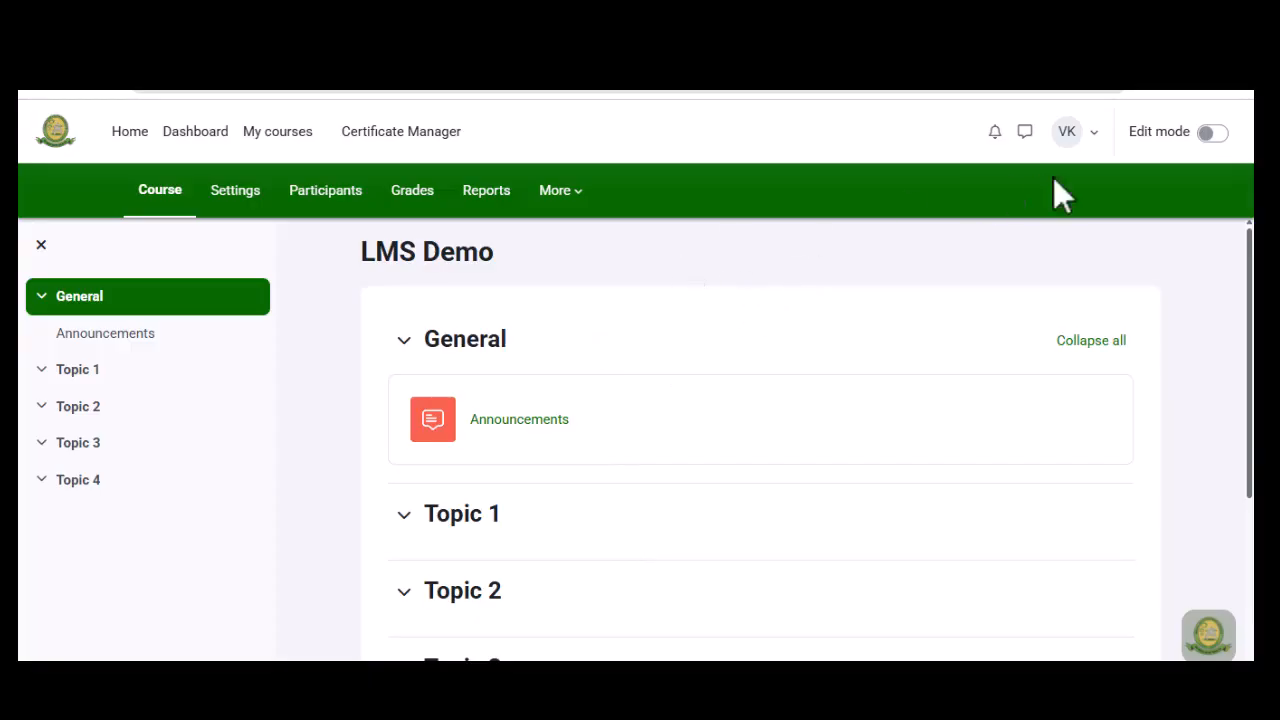
left_click(1216, 134)
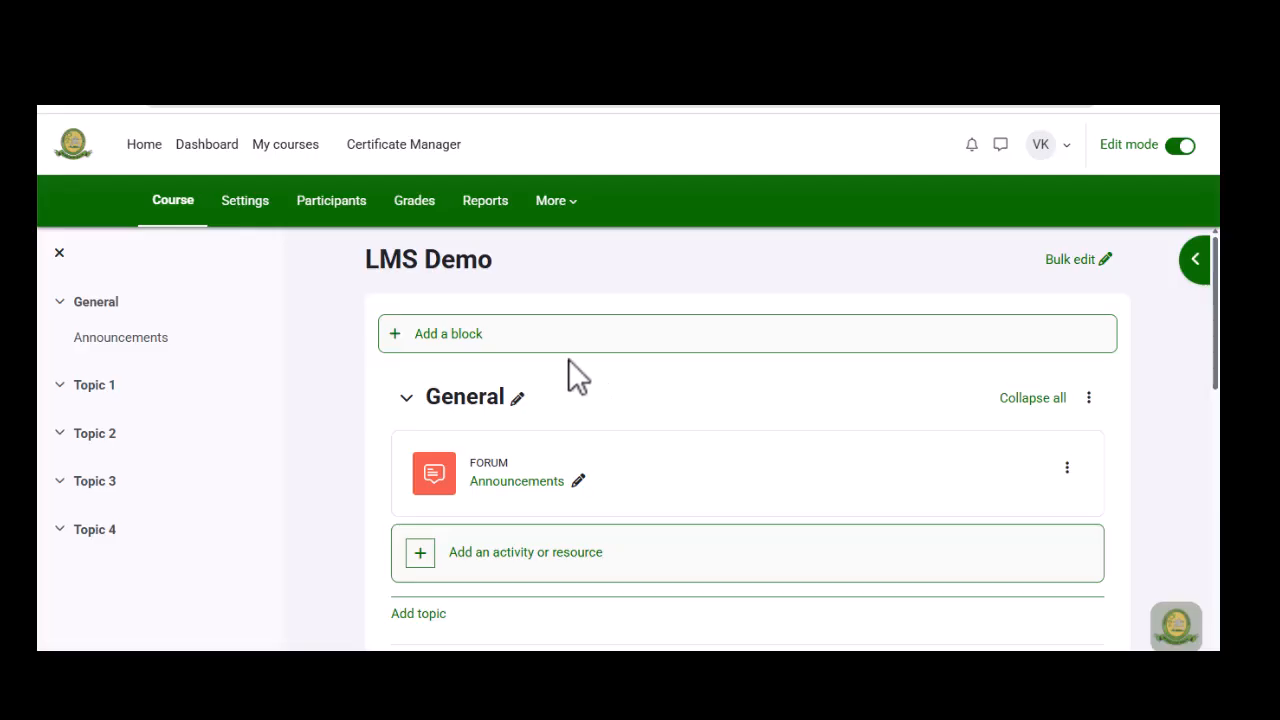
Rename Topic 1 as "Week 1: Introduction to Welding".
scroll(568, 370, "down", 3)
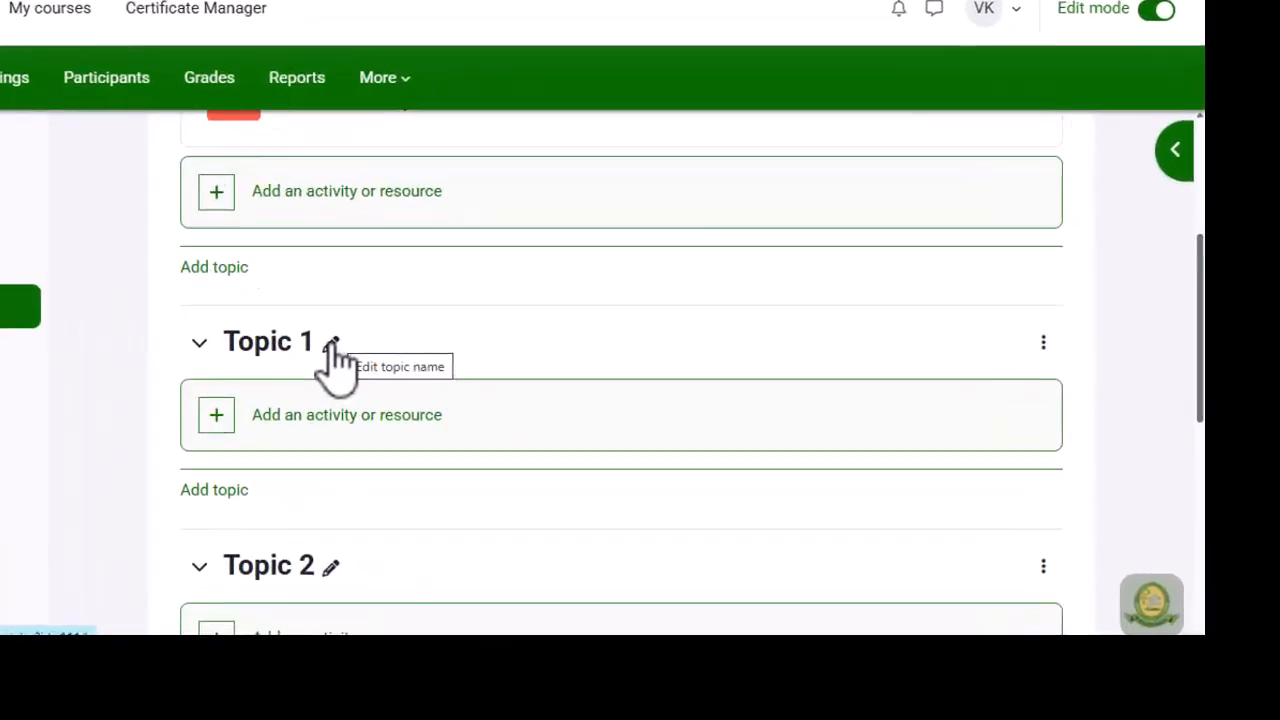
left_click(331, 343)
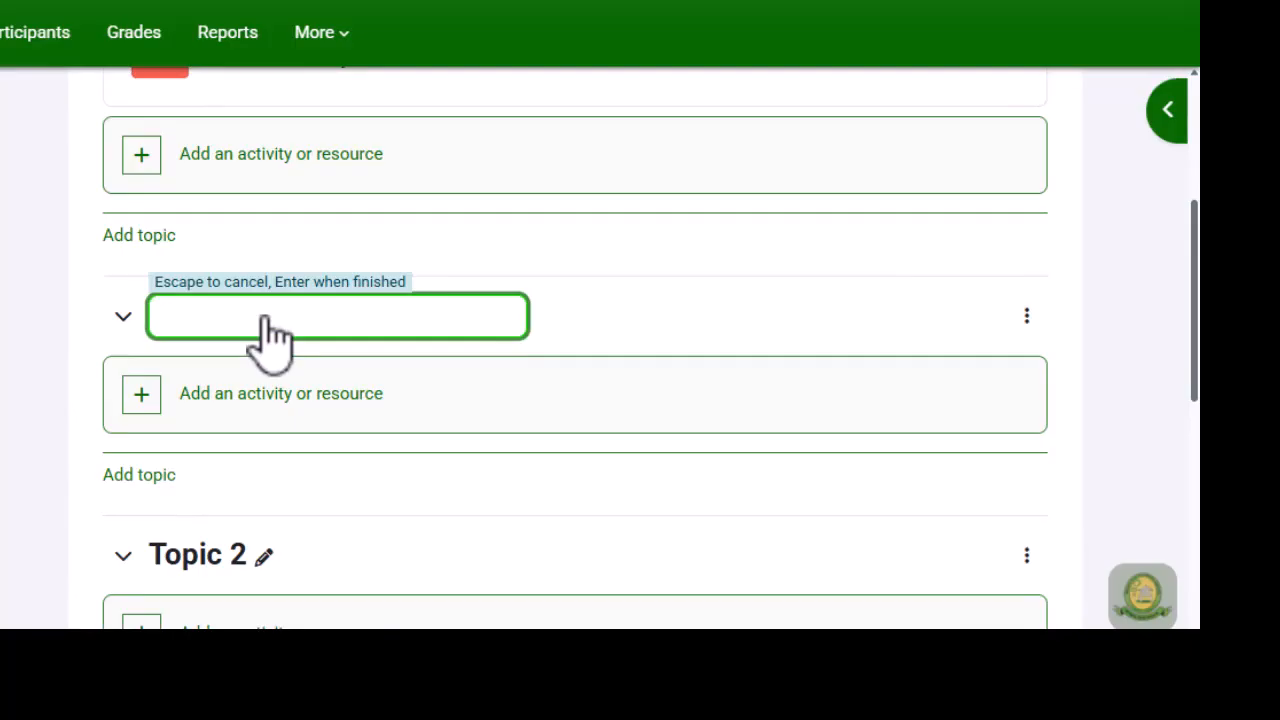
type("Week 1: Introduction")
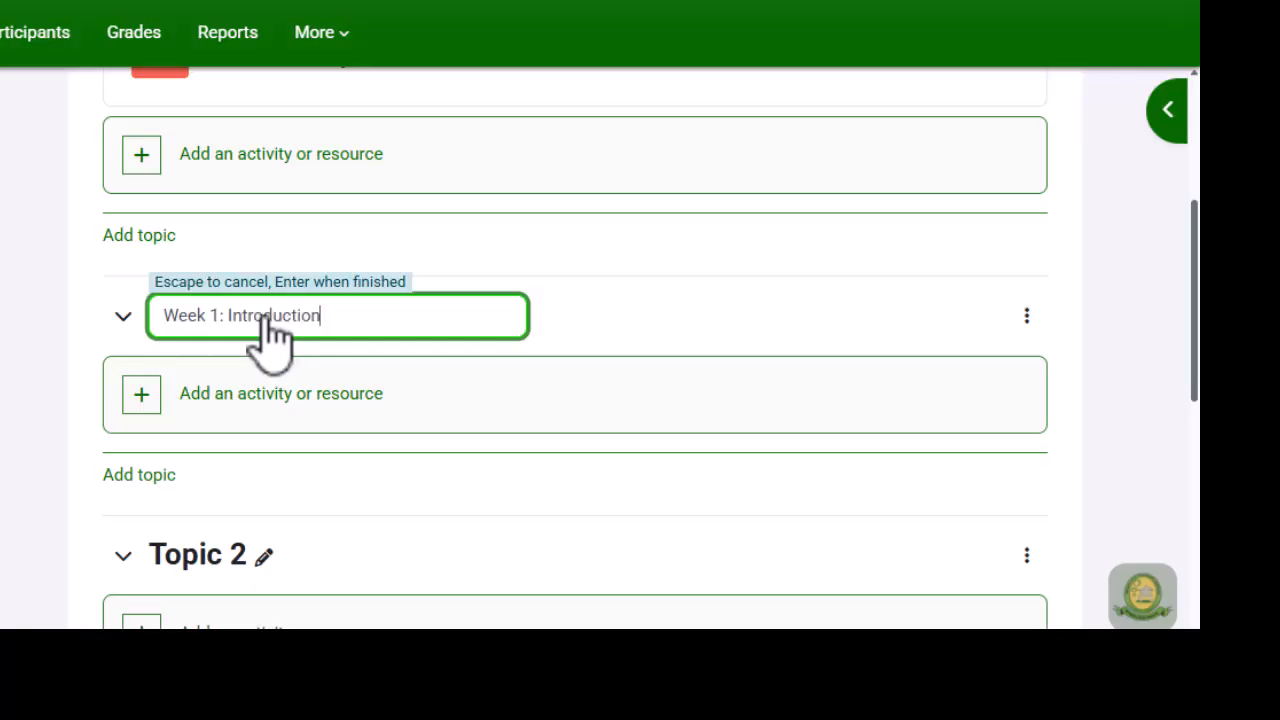
type(" to Welding")
key("Return")
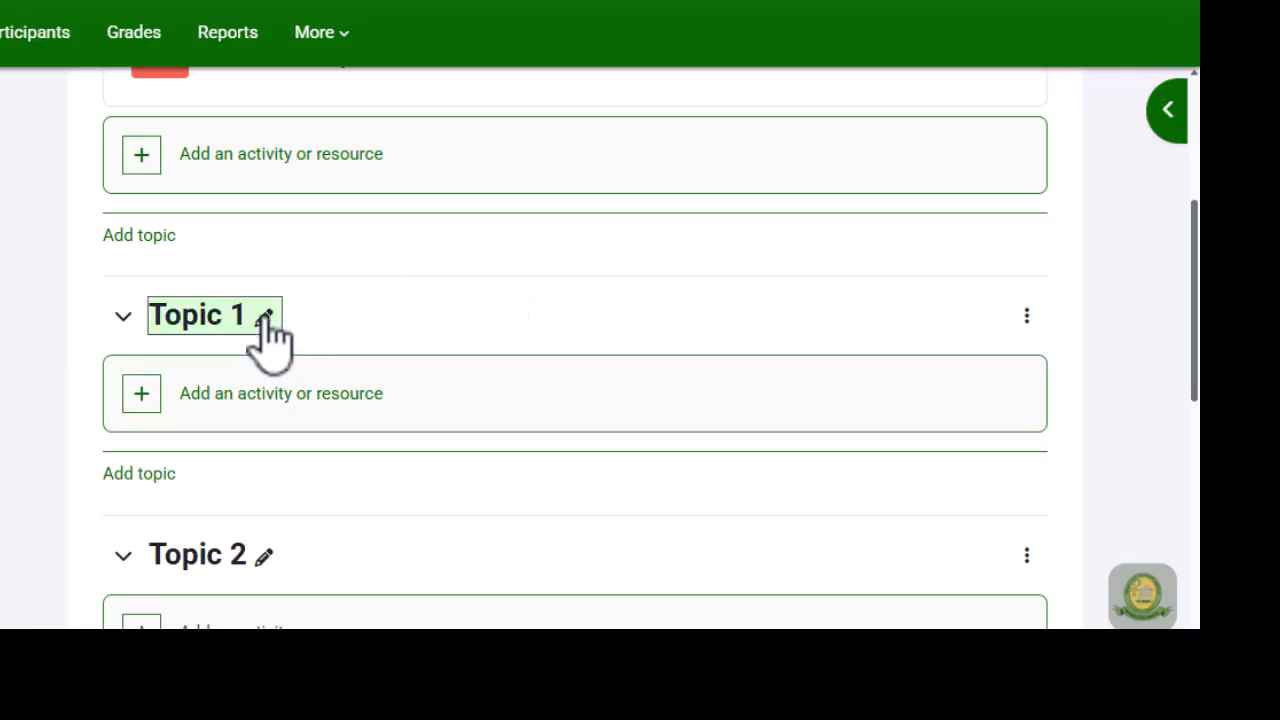
Rename Topic 2 as "Week 2: Tools used in Welding".
scroll(280, 420, "down", 2)
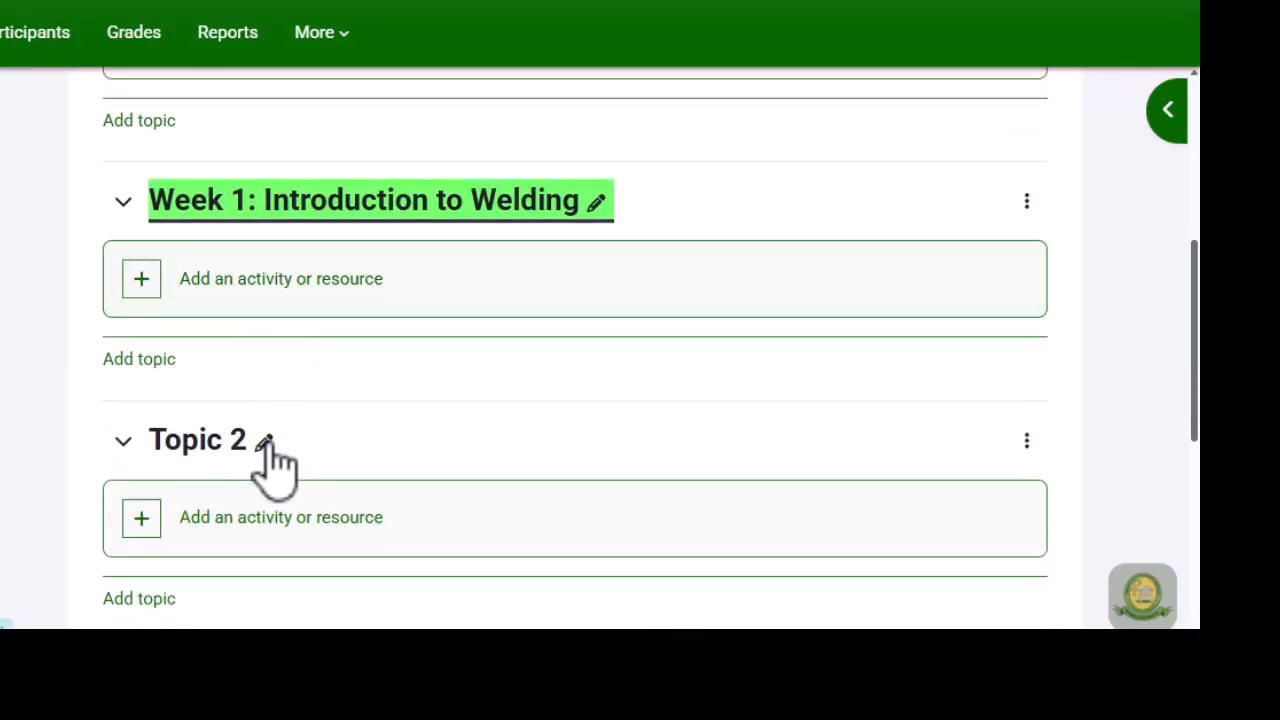
left_click(266, 443)
type("W")
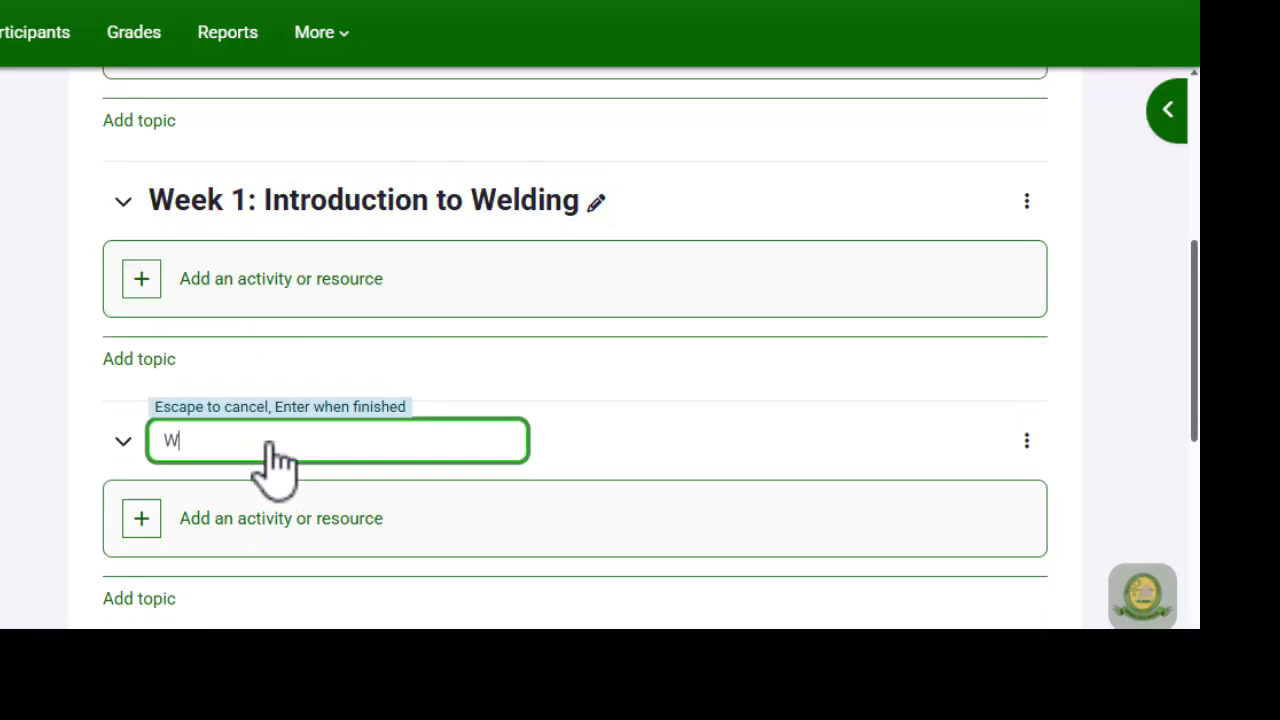
type("eek 2: Tools used in ")
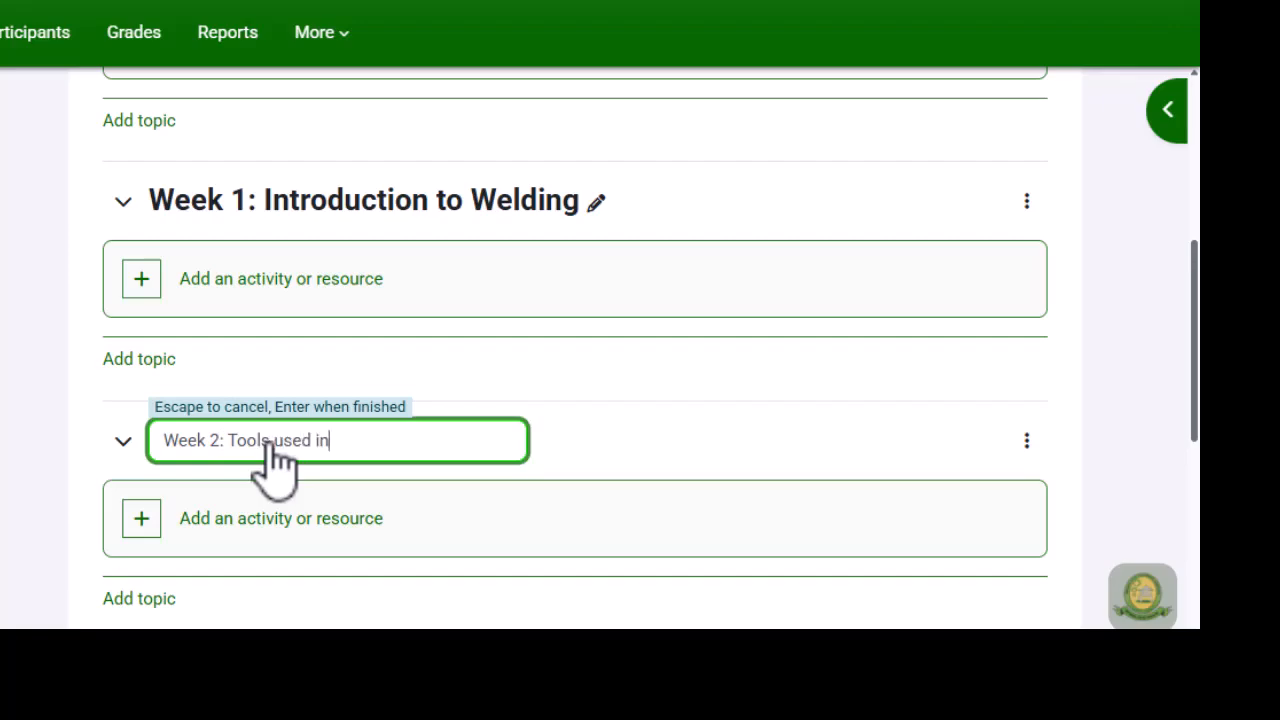
type("Welding")
key("Return")
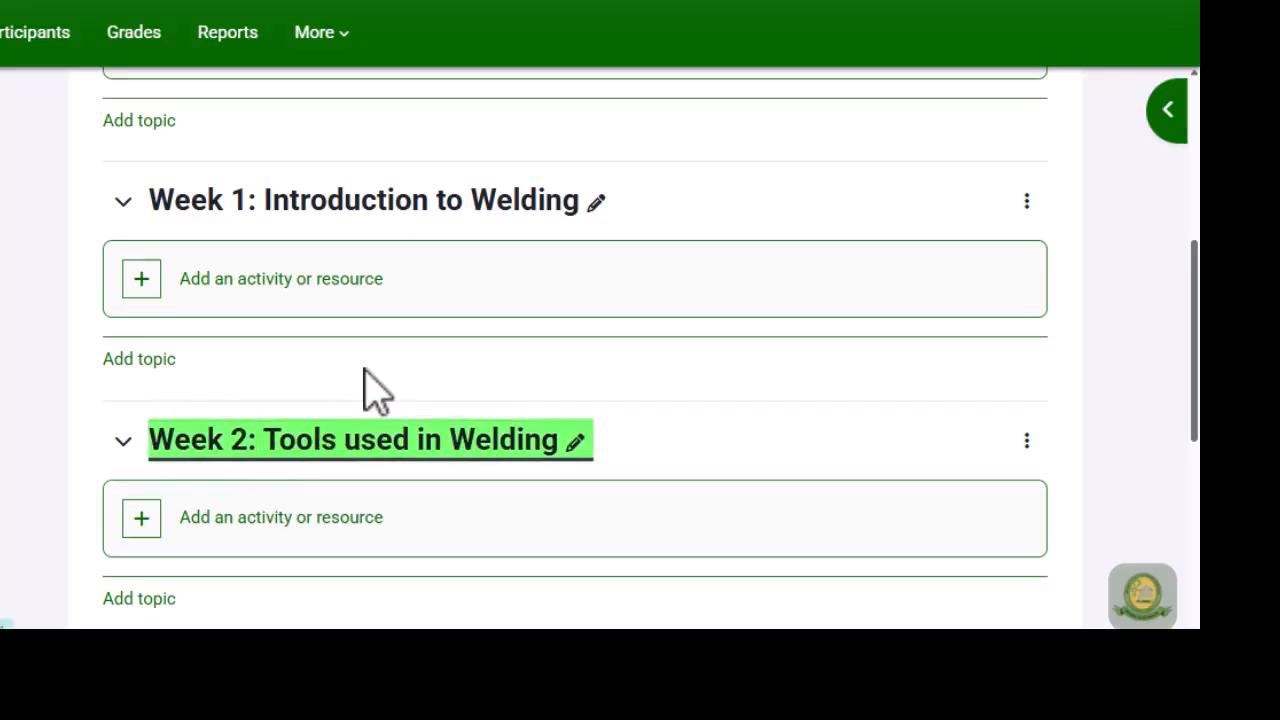
Add two new topics directly below Topic 3.
scroll(395, 378, "down", 5)
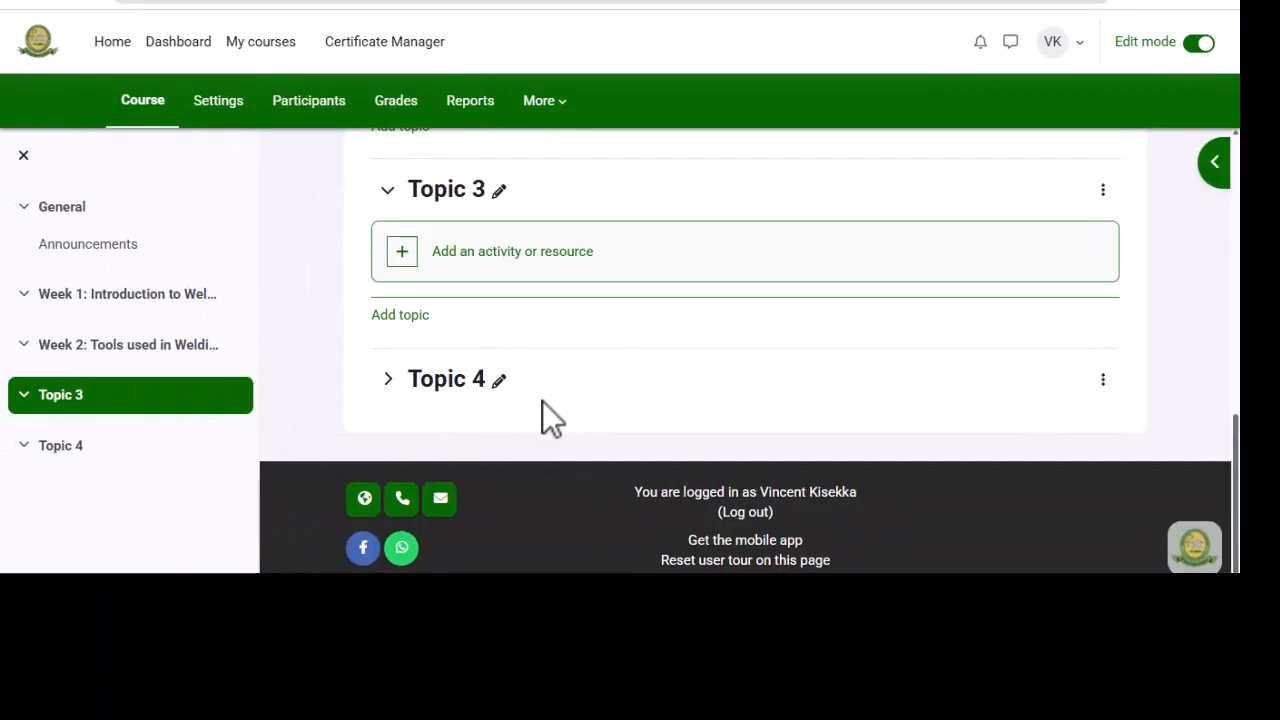
scroll(495, 390, "up", 1)
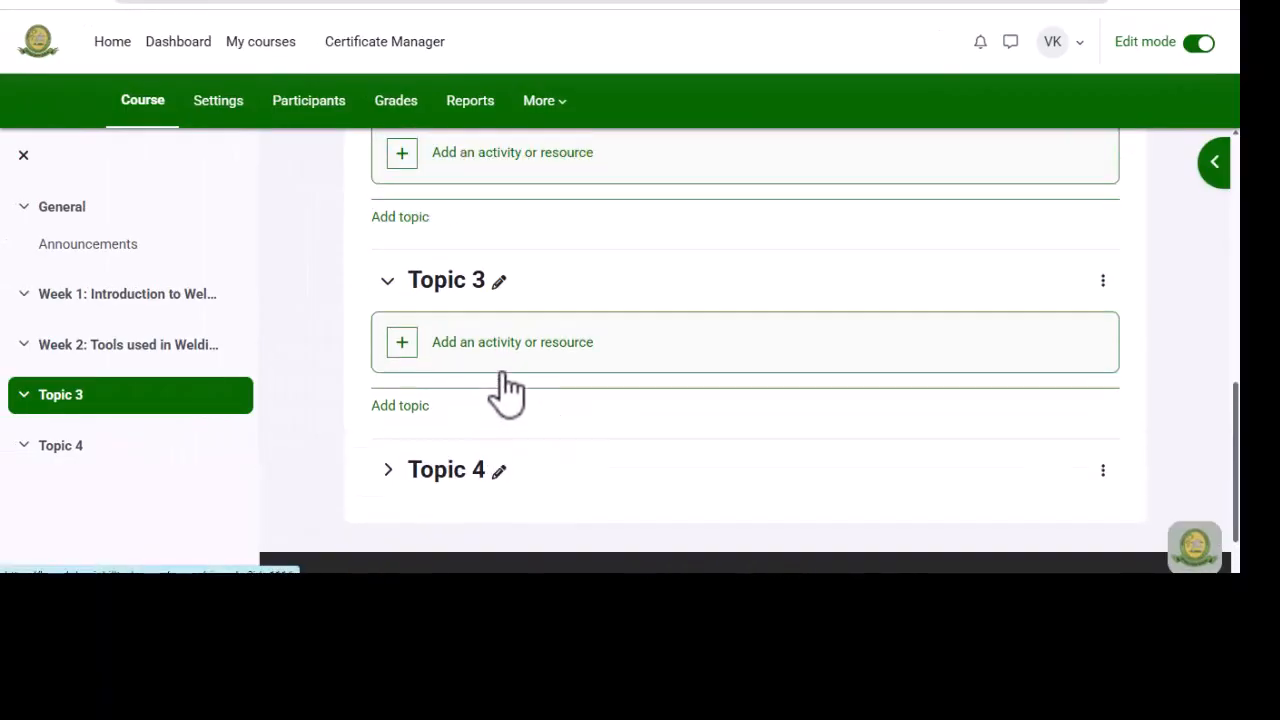
scroll(505, 390, "up", 1)
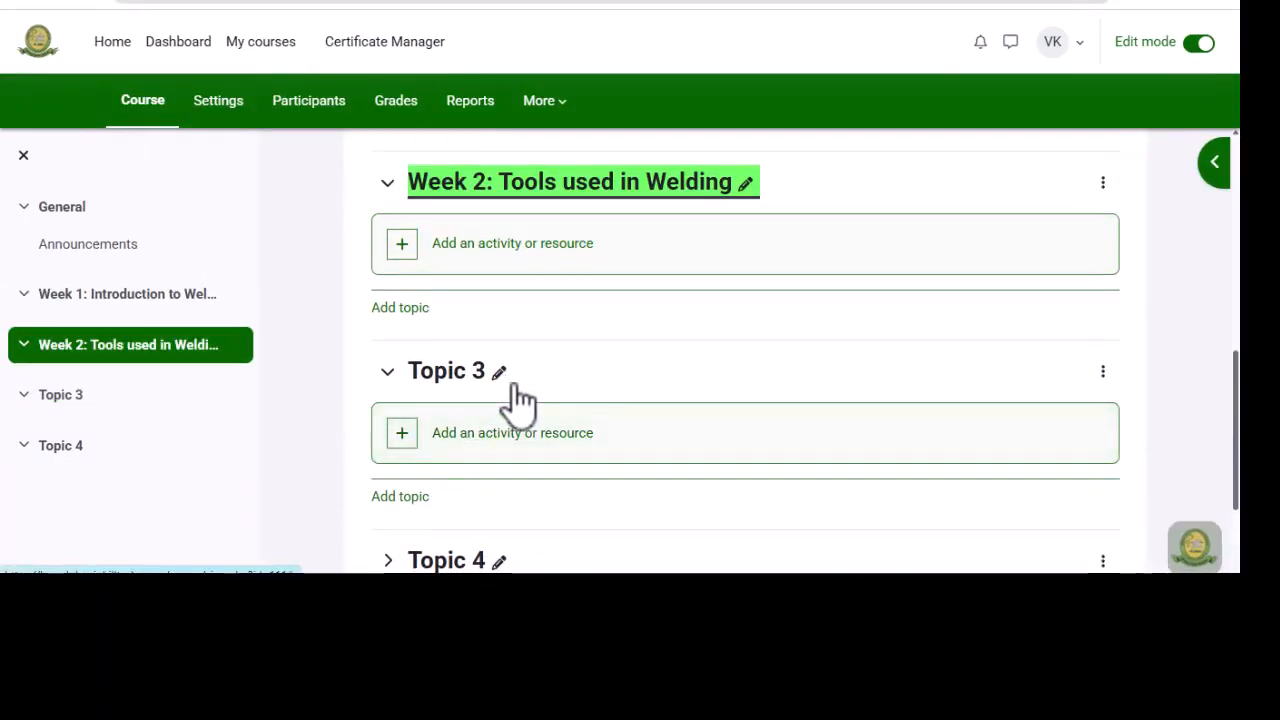
scroll(533, 360, "down", 2)
left_click(395, 315)
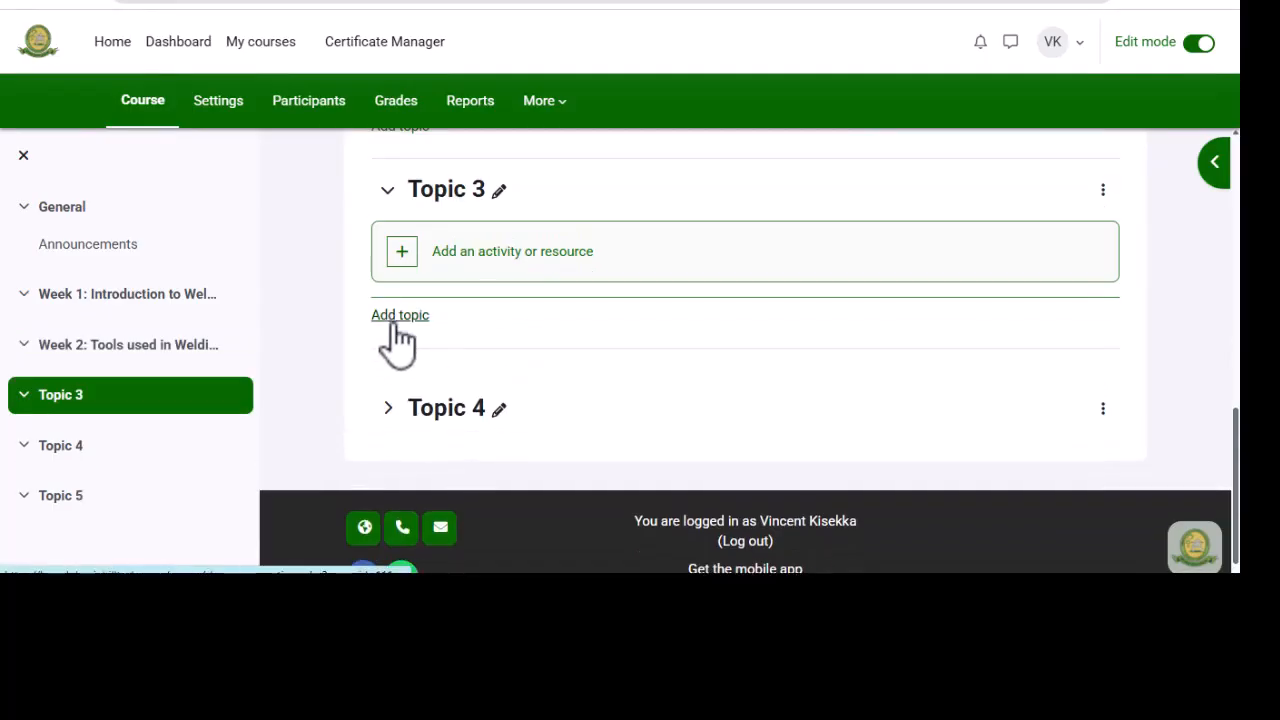
left_click(400, 318)
scroll(580, 406, "down", 3)
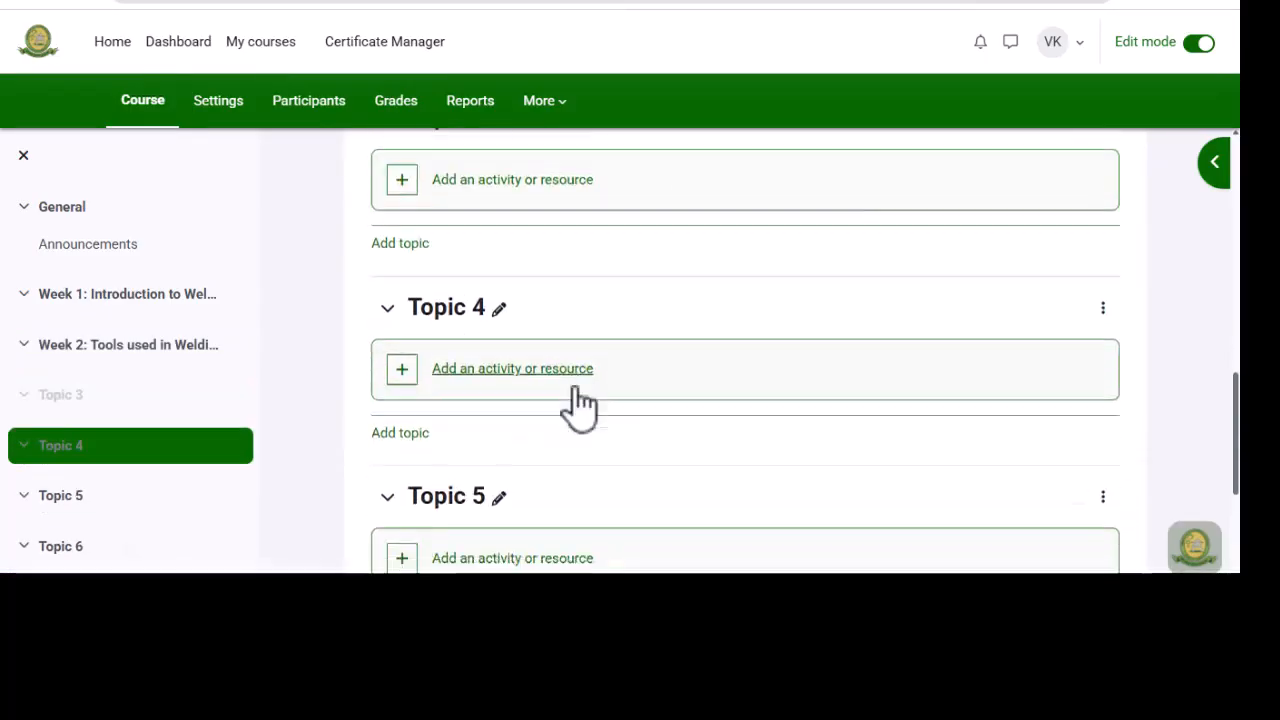
Delete Topic 4 from the course and return to the General section.
scroll(587, 406, "up", 3)
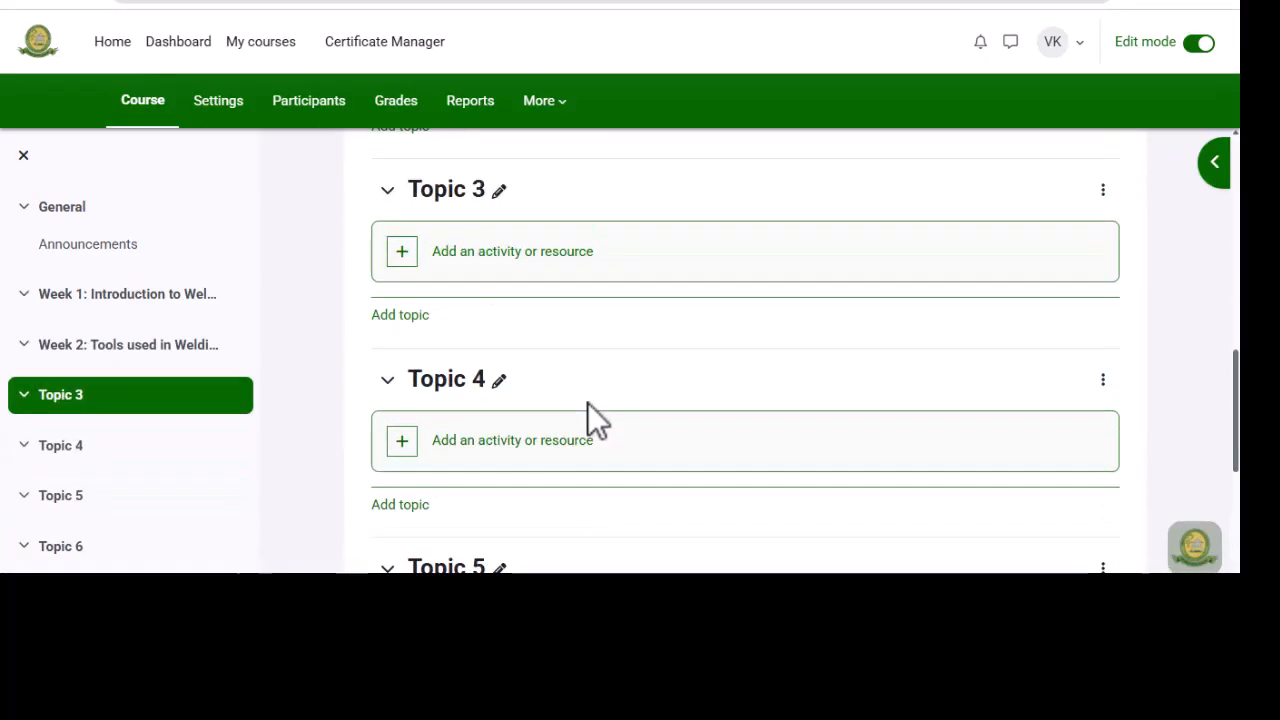
scroll(720, 391, "up", 1)
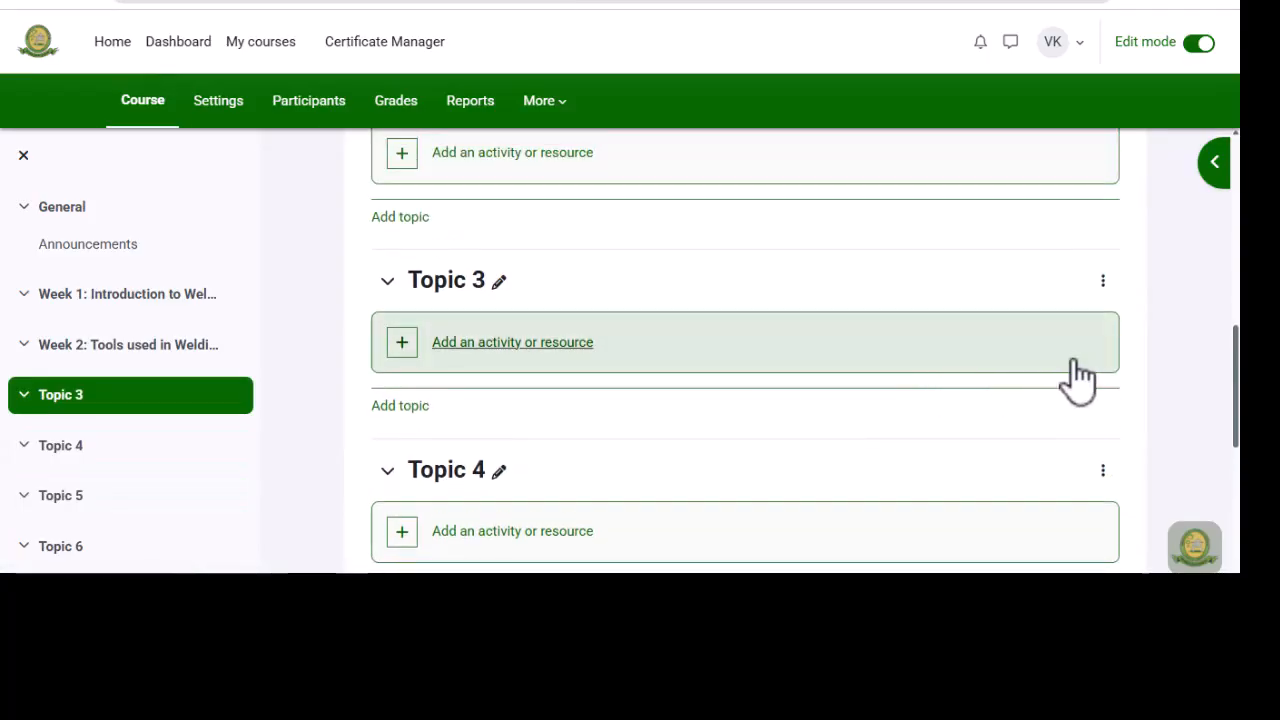
scroll(1110, 488, "down", 2)
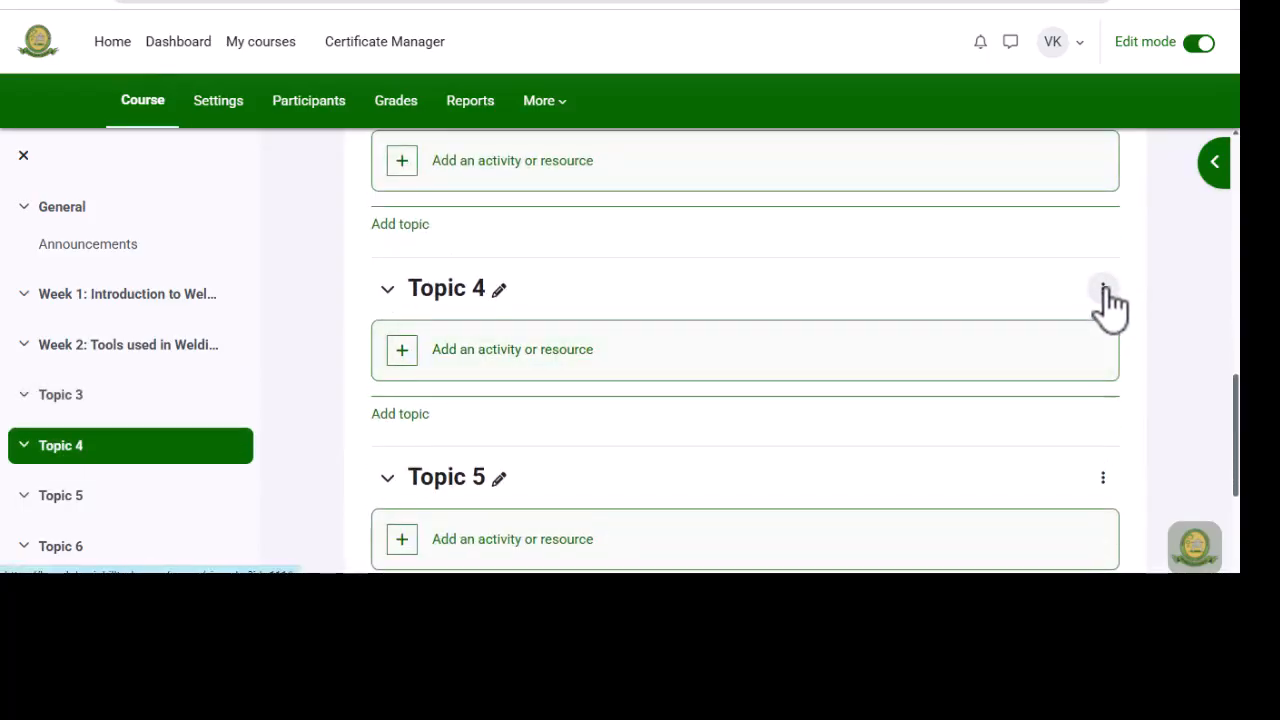
left_click(1103, 289)
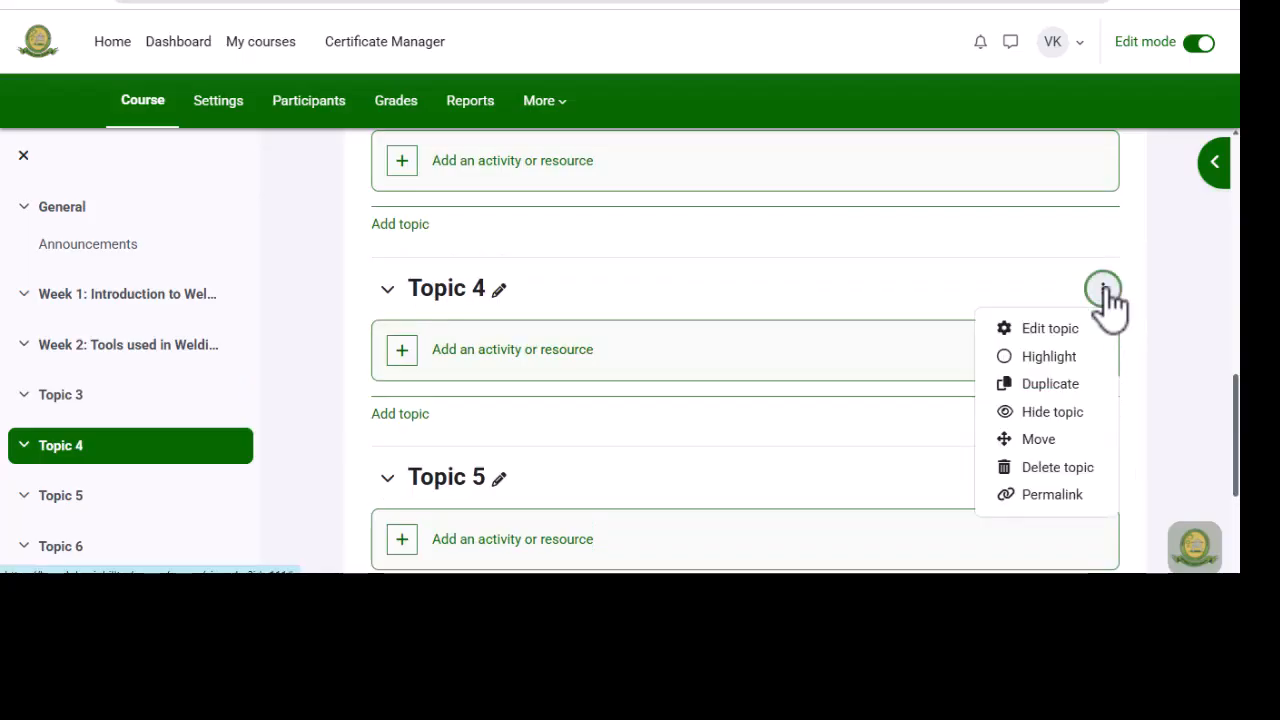
left_click(1052, 467)
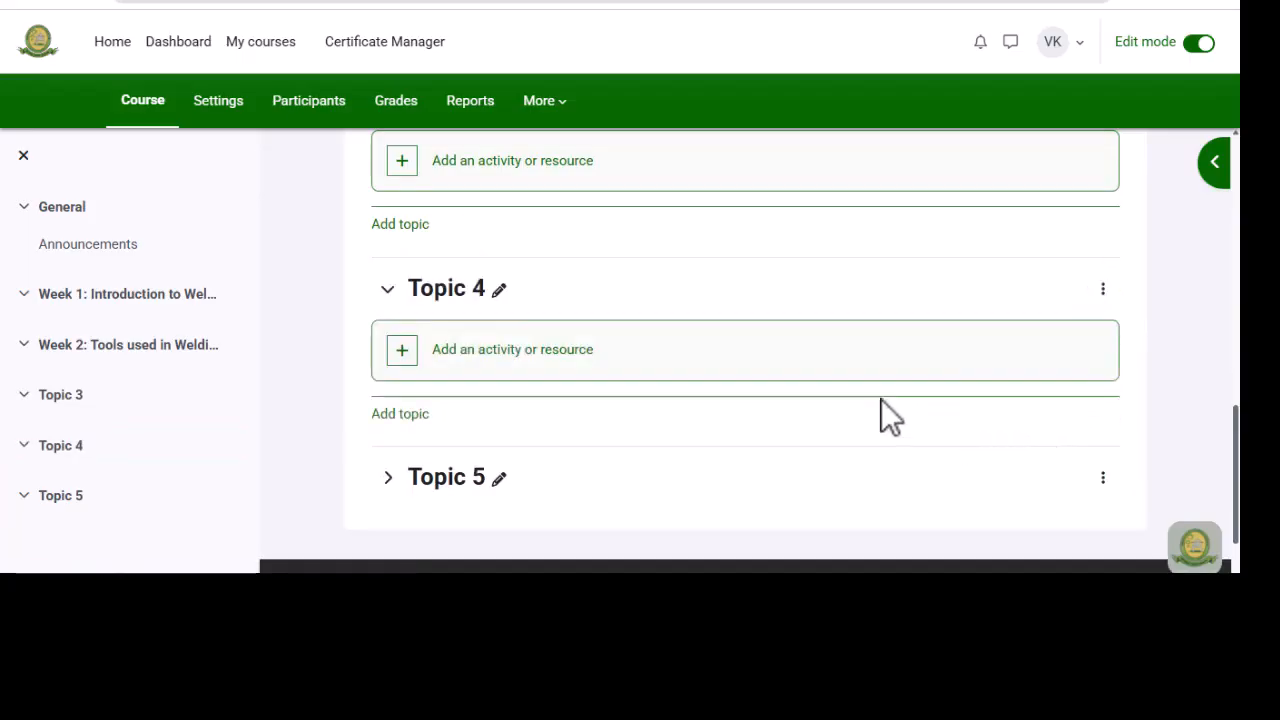
scroll(891, 417, "up", 10)
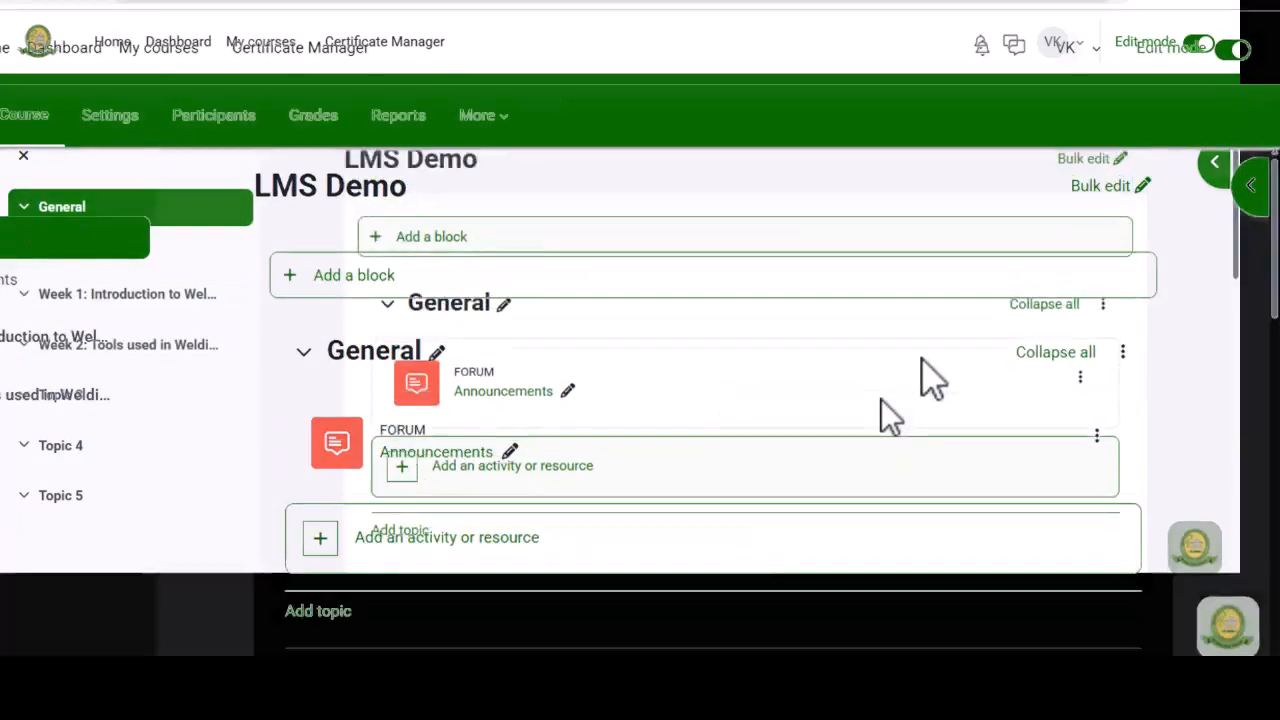